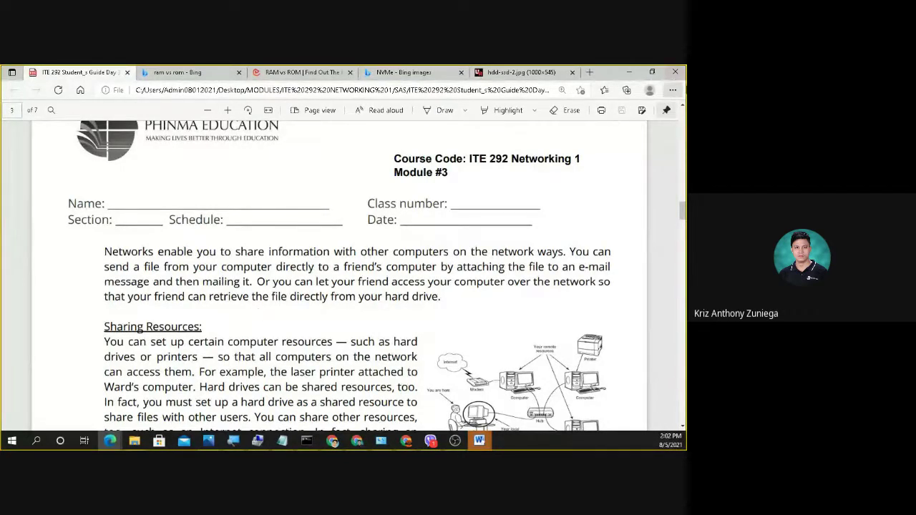
# Minimize the Networking 1 Module #3 PDF in Edge to reveal the ITE 292 Classroom stream.
pyautogui.click(632, 72)
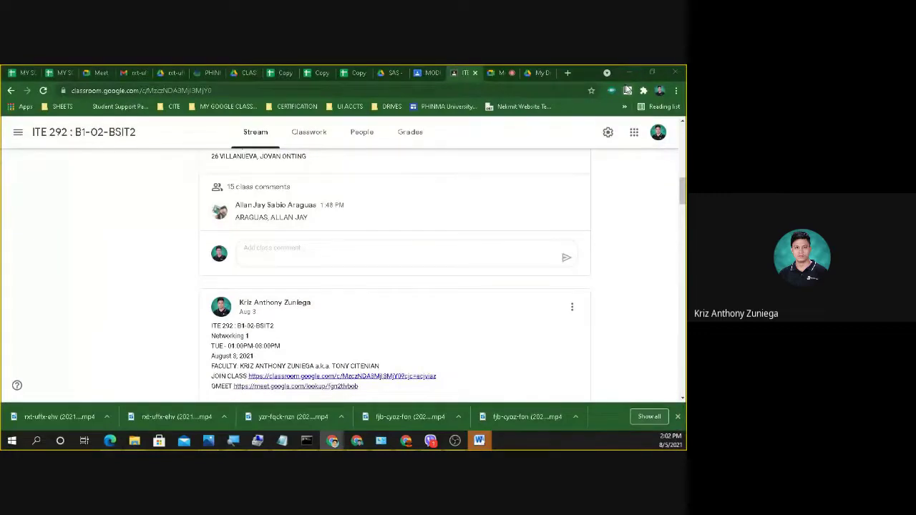
# Minimize the Google Classroom page and the Notepad class notes so the desktop shows.
pyautogui.click(630, 74)
pyautogui.moveTo(563, 104); pyautogui.dragTo(374, 99)
pyautogui.click(438, 97)
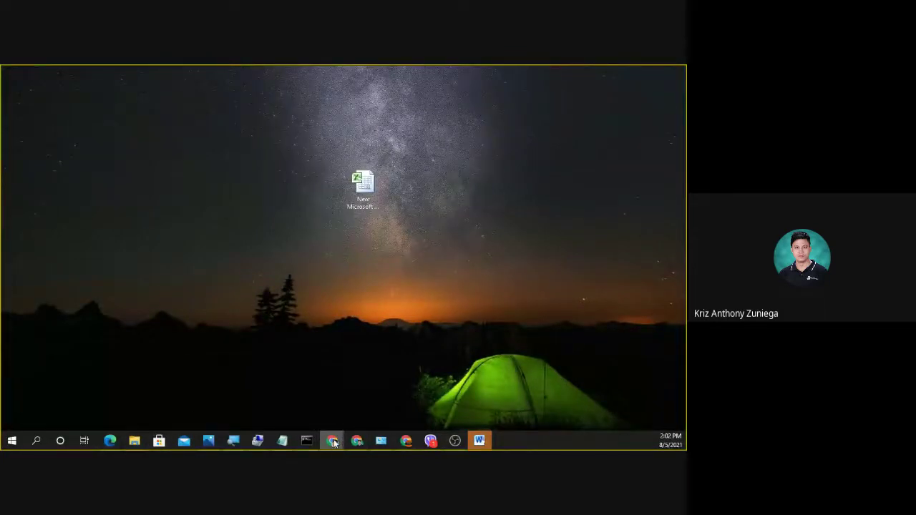
pyautogui.moveTo(333, 441)
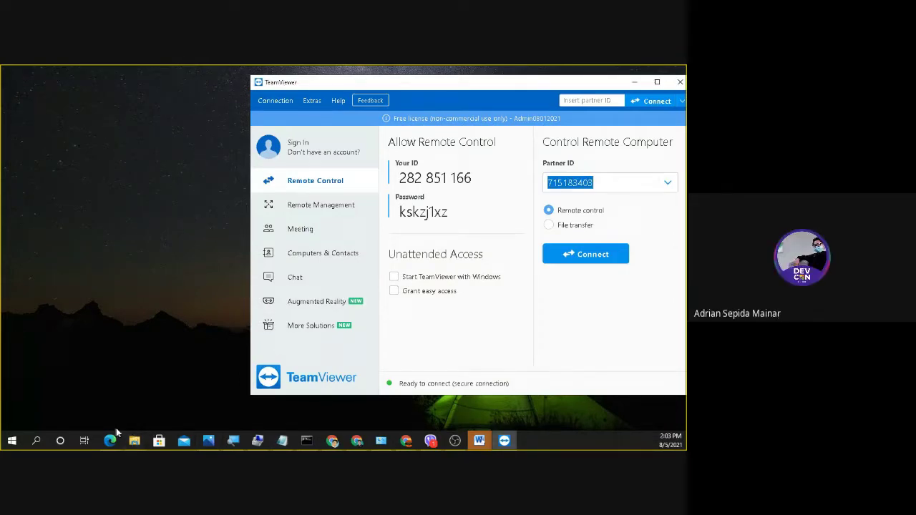
# Erase the earlier entry from TeamViewer's Partner ID field and dismiss its history list.
pyautogui.click(333, 442)
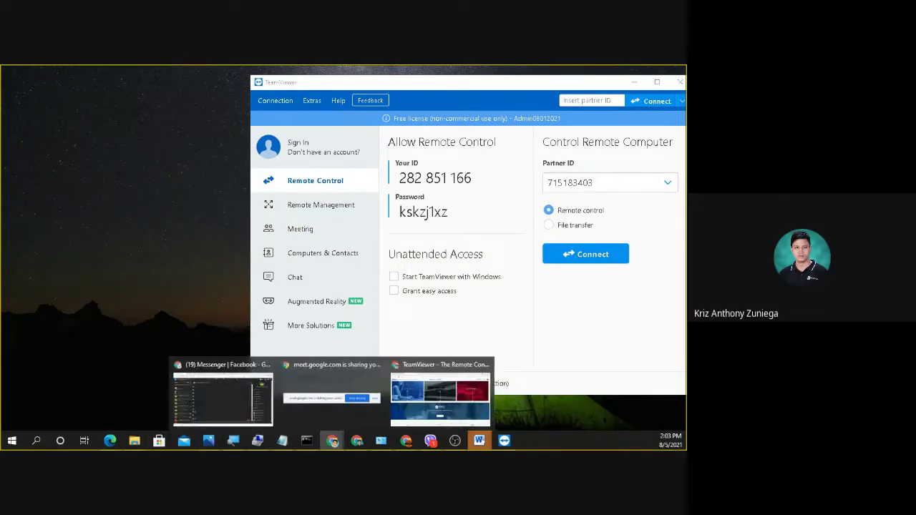
pyautogui.click(236, 391)
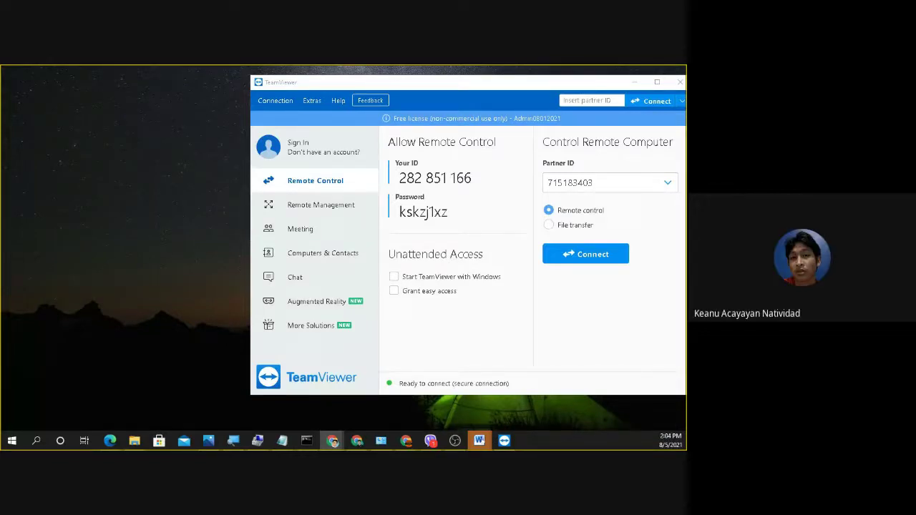
pyautogui.doubleClick(598, 185)
pyautogui.press('BackSpace')
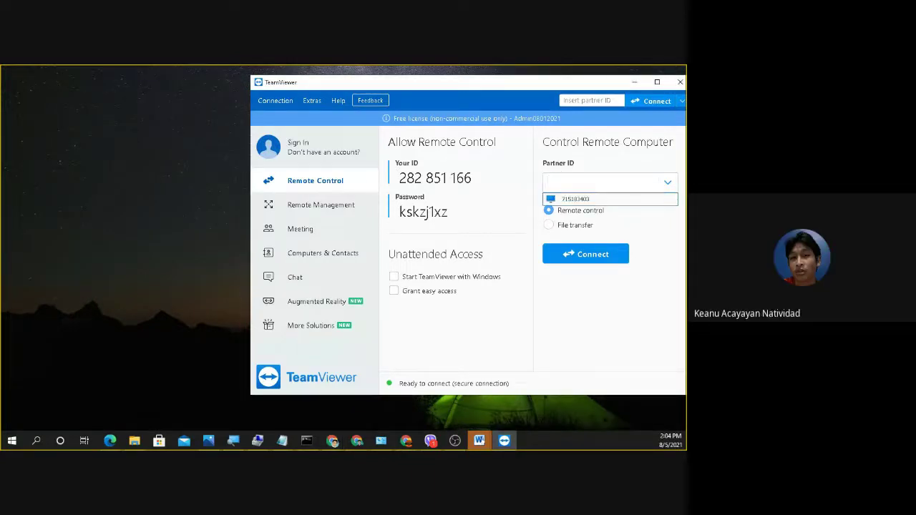
pyautogui.hotkey('alt', 'Tab')
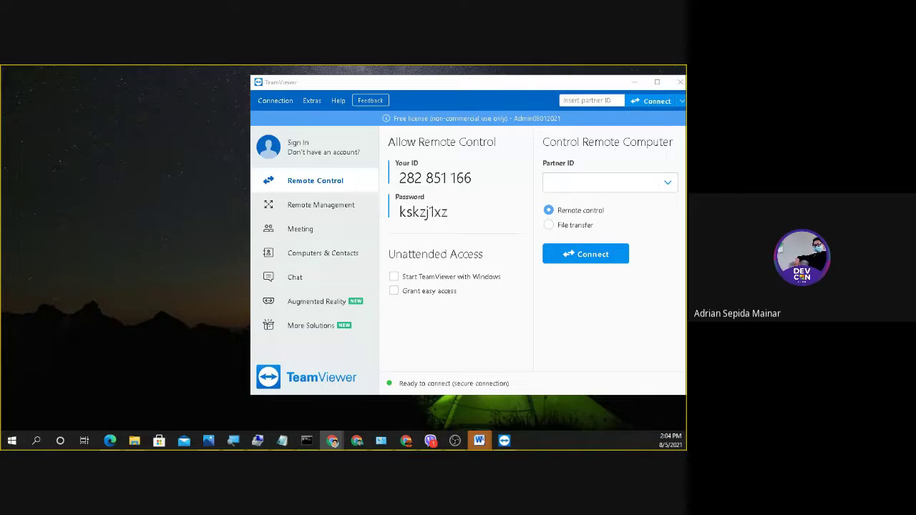
# Maximize the browser and select the TeamViewer QuickSupport title on its Google Play page.
pyautogui.moveTo(272, 143); pyautogui.dragTo(310, 81)
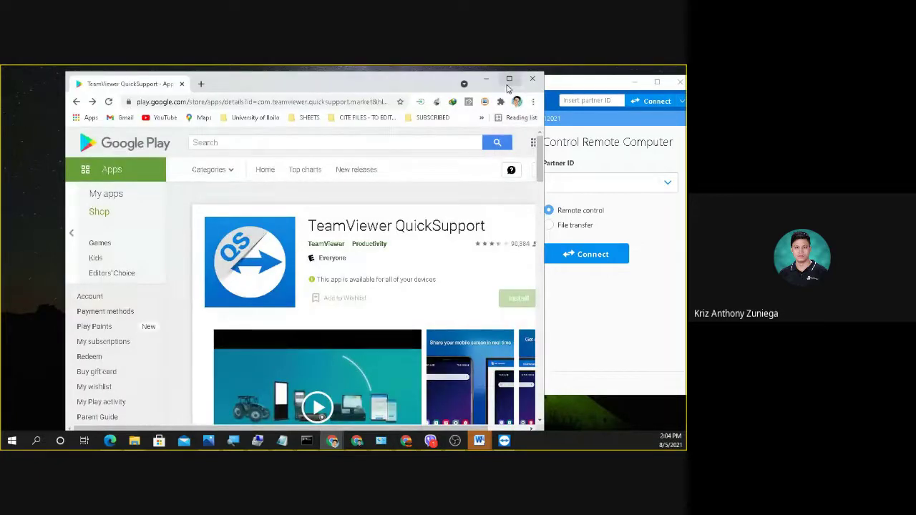
pyautogui.click(508, 80)
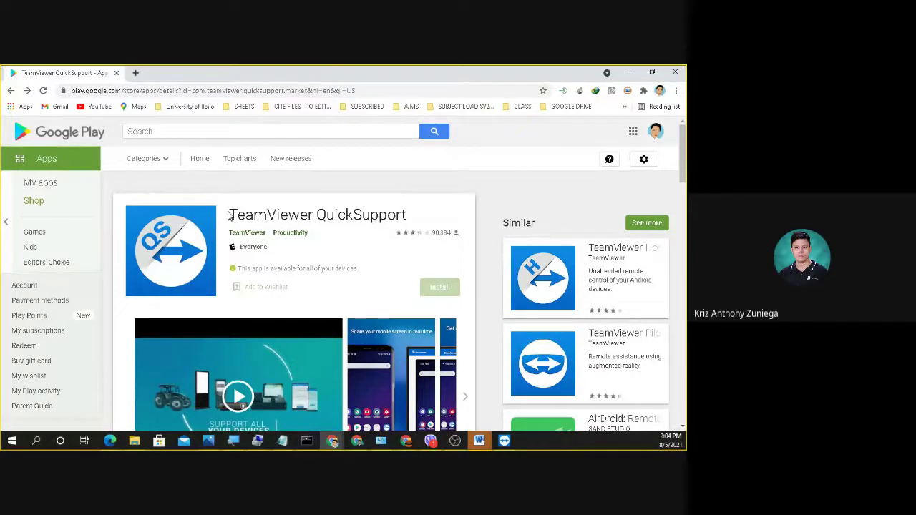
pyautogui.moveTo(229, 212); pyautogui.dragTo(405, 204)
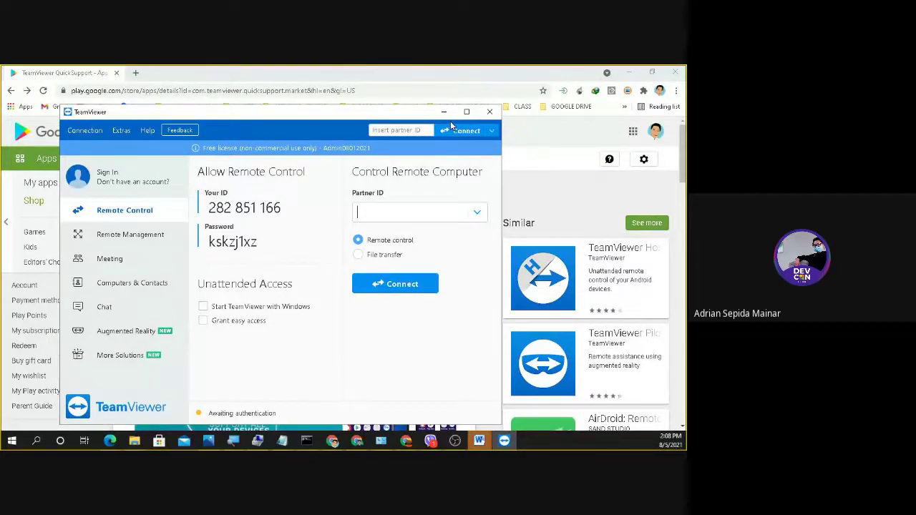
# Dismiss the sponsored-session notice and bring up TeamViewer's window with this computer's ID and password.
pyautogui.click(445, 113)
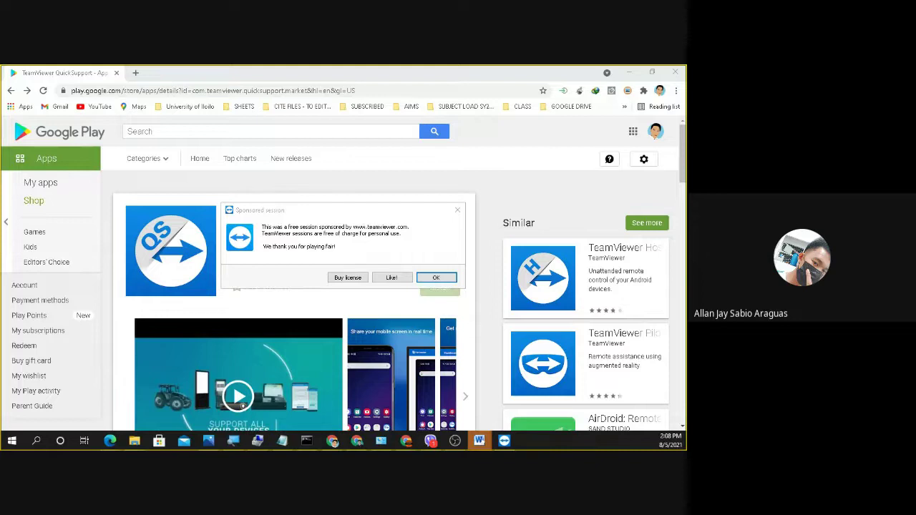
pyautogui.click(457, 210)
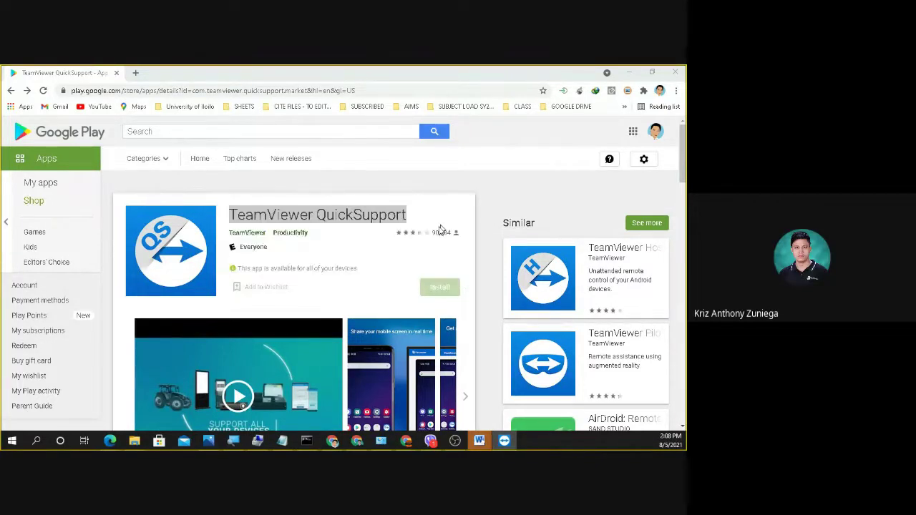
pyautogui.click(504, 440)
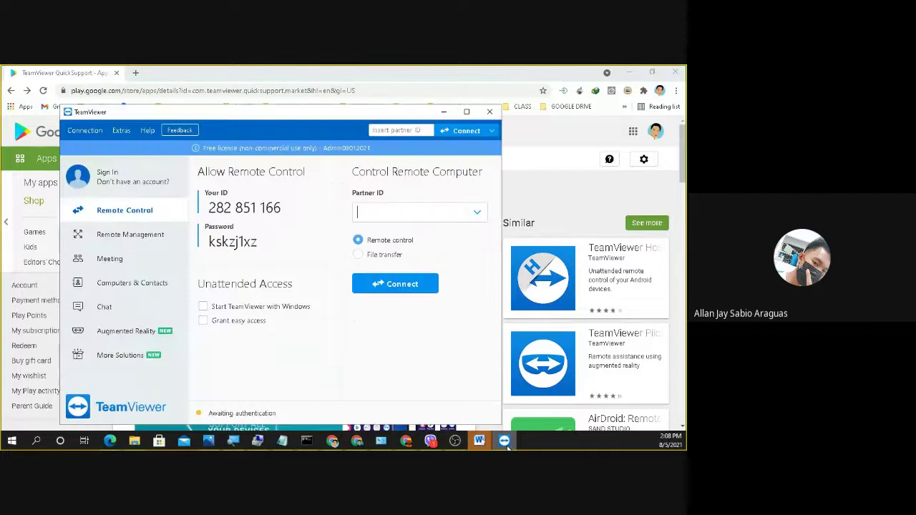
# Highlight TeamViewer's session password, then bring up its taskbar menu to close it.
pyautogui.click(273, 243)
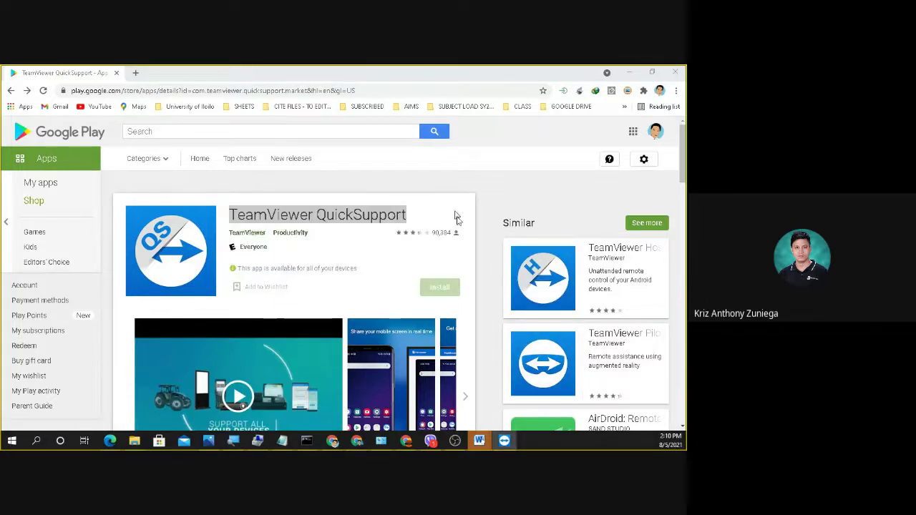
pyautogui.rightClick(506, 440)
# Close TeamViewer, minimize Chrome, and bring up the ITE 292 Student's Guide PDF in Edge.
pyautogui.click(506, 425)
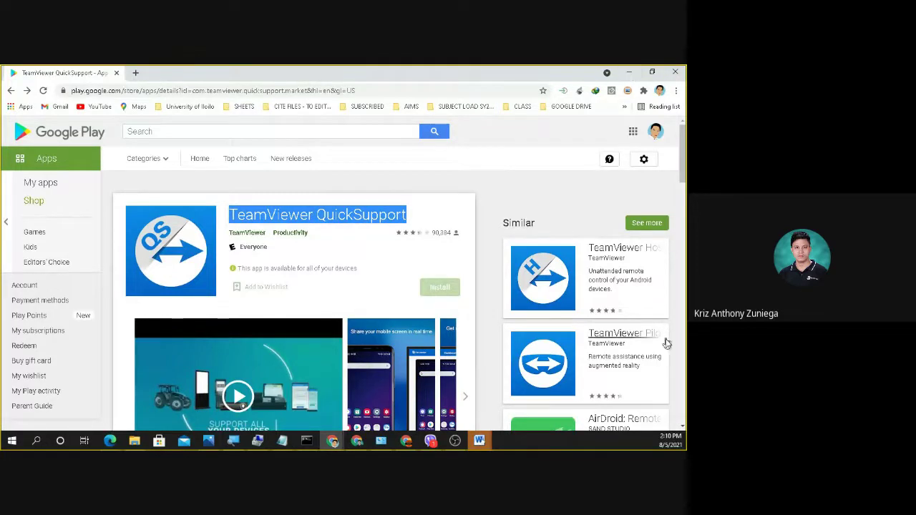
pyautogui.click(628, 73)
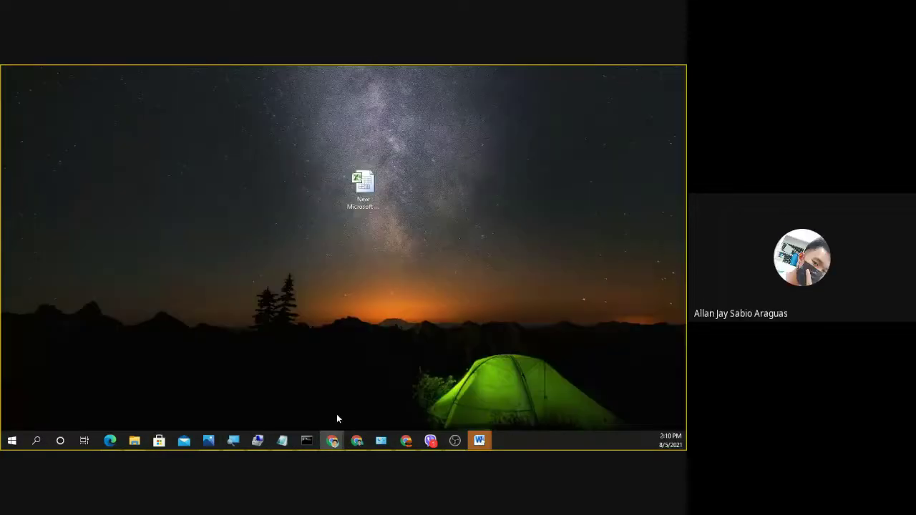
pyautogui.moveTo(336, 443)
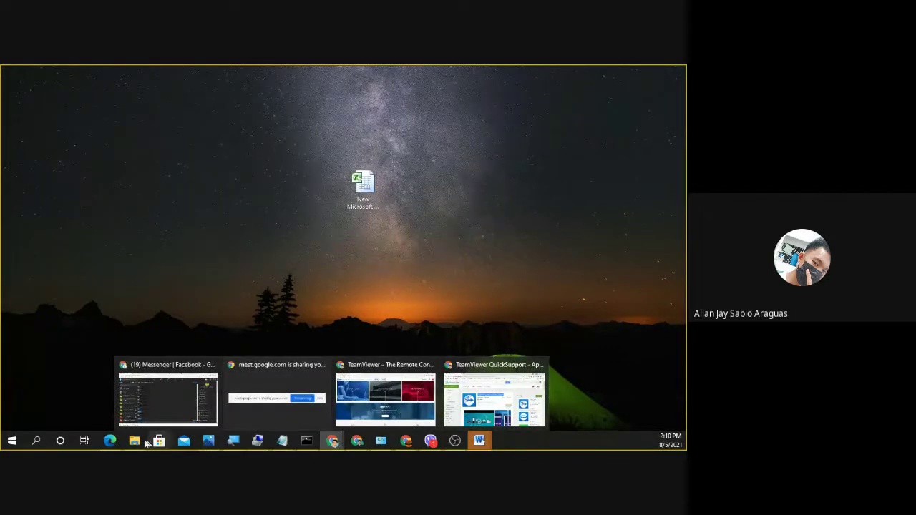
pyautogui.moveTo(110, 443)
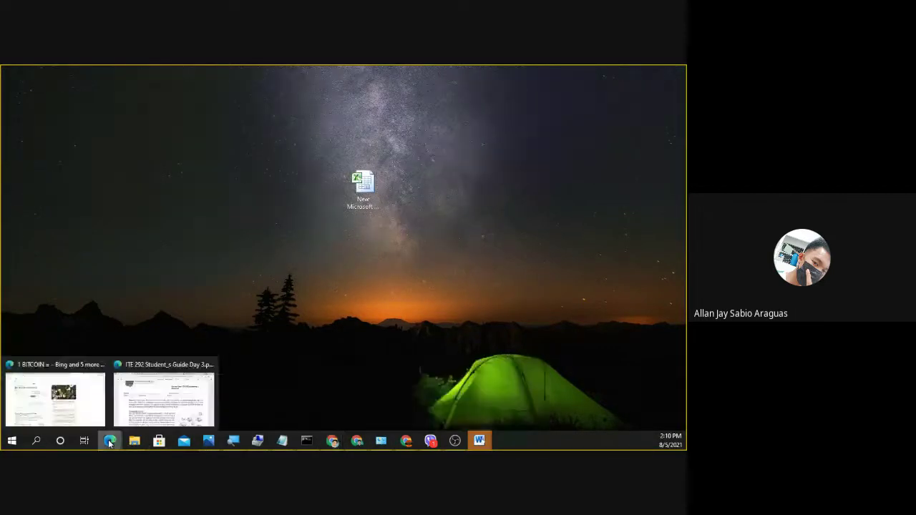
pyautogui.click(159, 390)
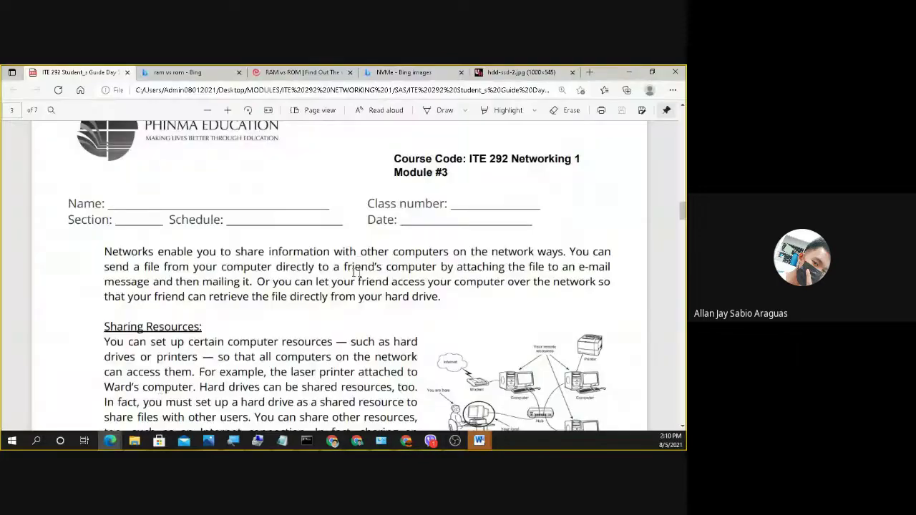
# Look through the SAS # 2 PDF, return to the Student's Guide, then close Edge.
pyautogui.click(111, 442)
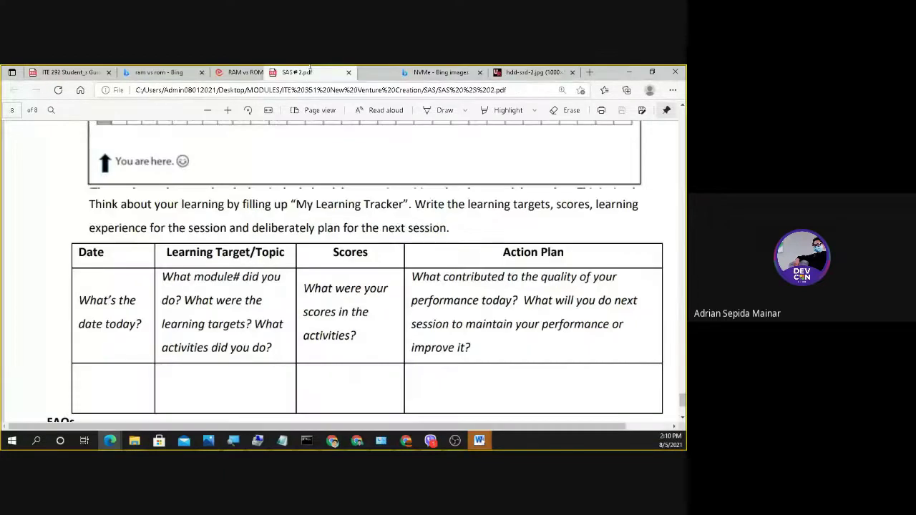
pyautogui.scroll(-2, 332, 223)
pyautogui.scroll(15, 332, 222)
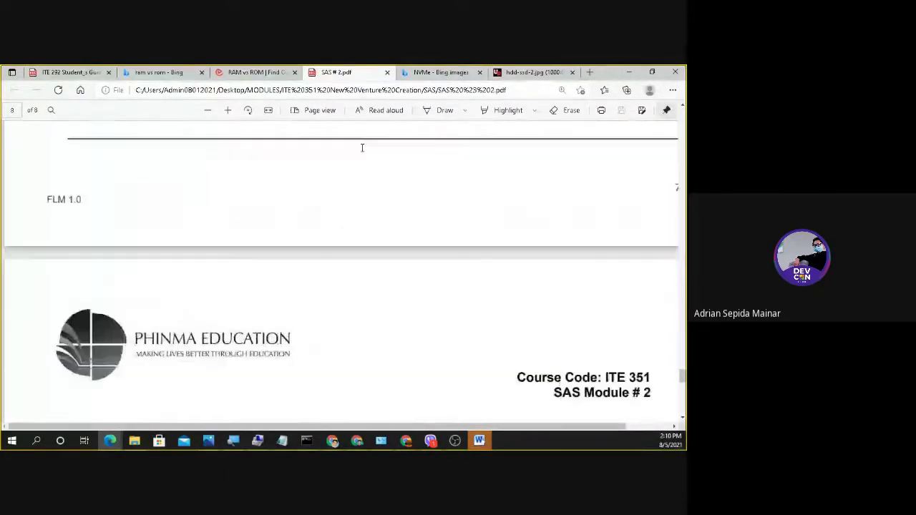
pyautogui.scroll(2, 357, 143)
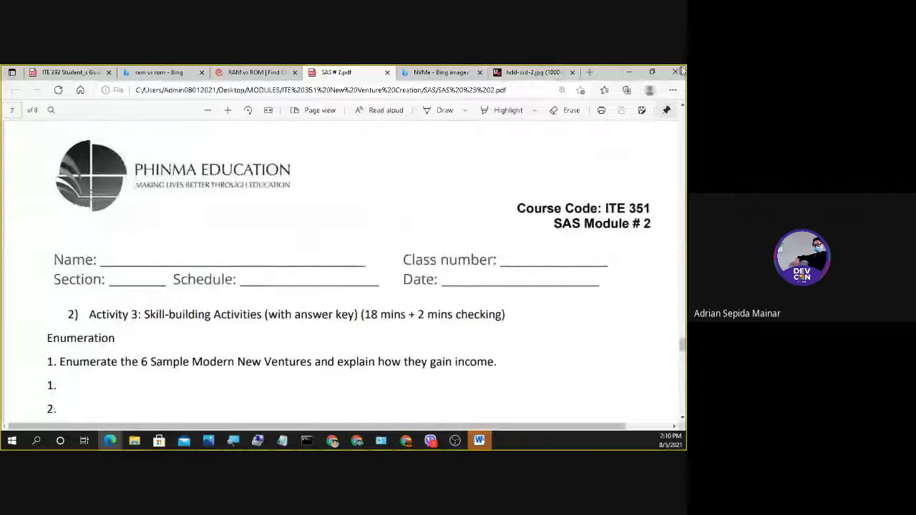
pyautogui.click(71, 72)
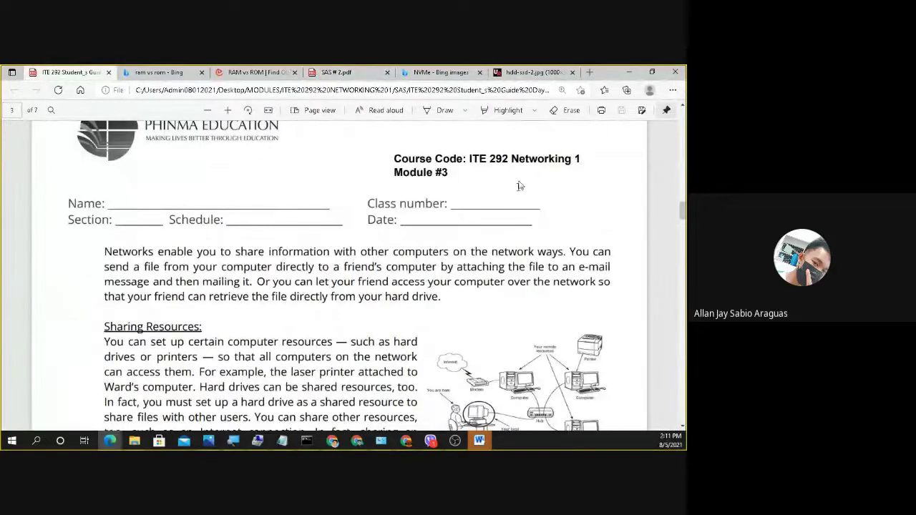
pyautogui.scroll(3, 433, 315)
pyautogui.click(677, 71)
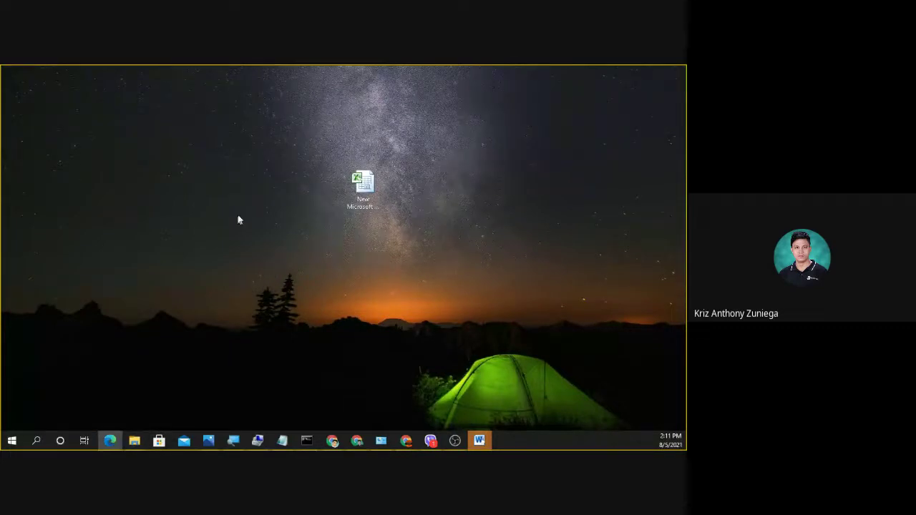
# Restore the ITE 292 Student's Guide and zoom its pages in two steps.
pyautogui.click(110, 441)
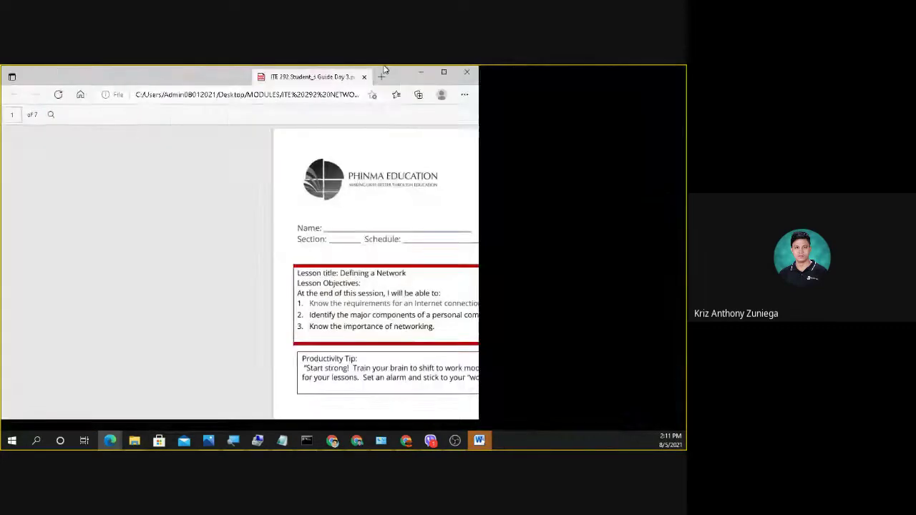
pyautogui.scroll(-1, 385, 282)
pyautogui.scroll(-10, 384, 281)
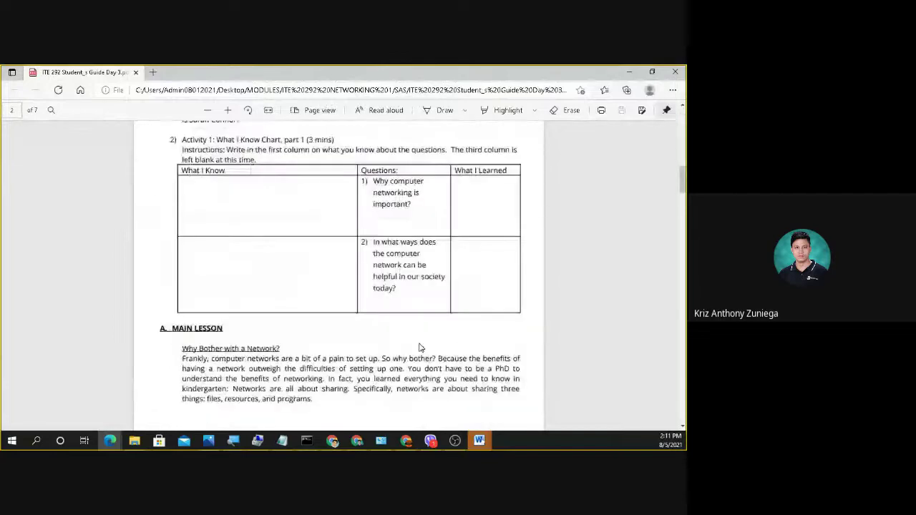
pyautogui.click(227, 111)
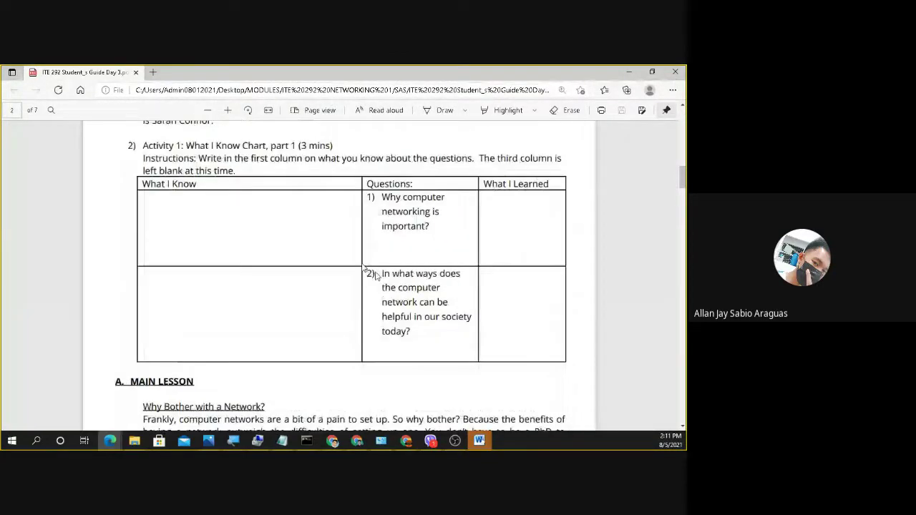
pyautogui.click(227, 111)
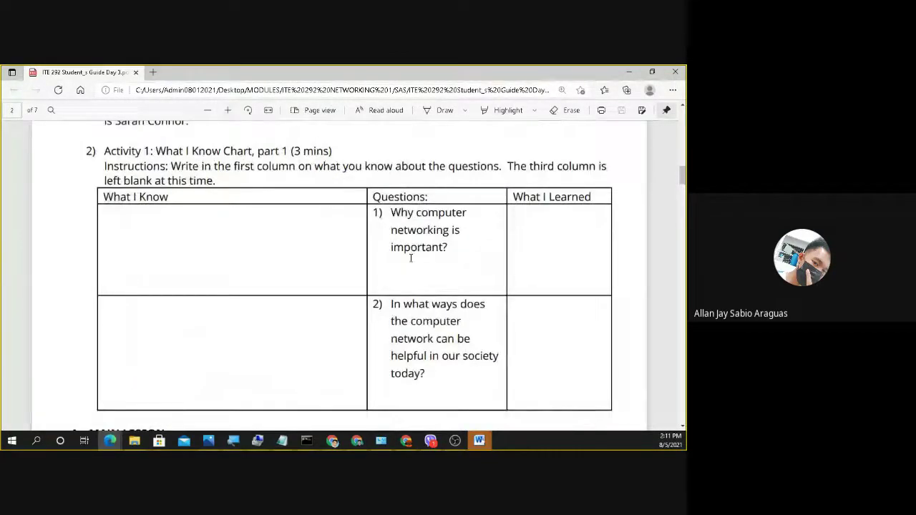
# Scroll down to the Sharing Resources and Sharing Programs sections on page 3.
pyautogui.scroll(-2, 411, 258)
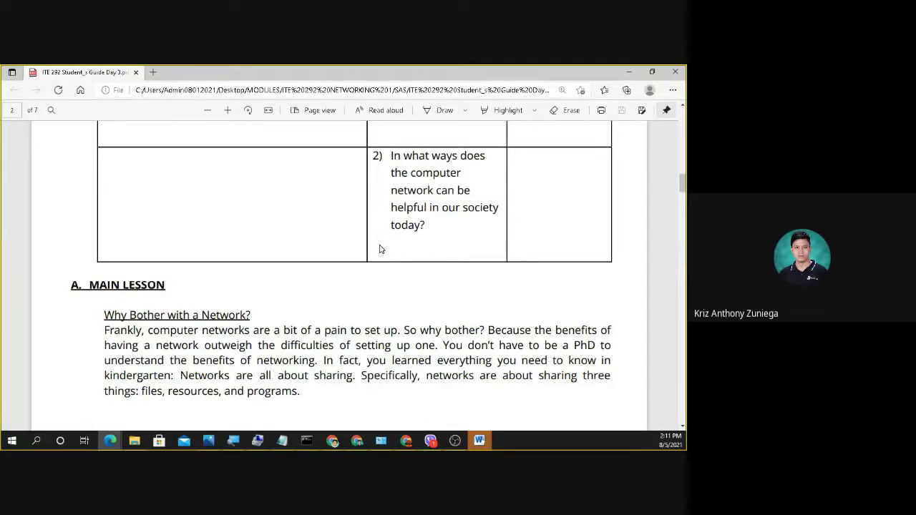
pyautogui.scroll(-1, 379, 247)
pyautogui.scroll(-8, 380, 247)
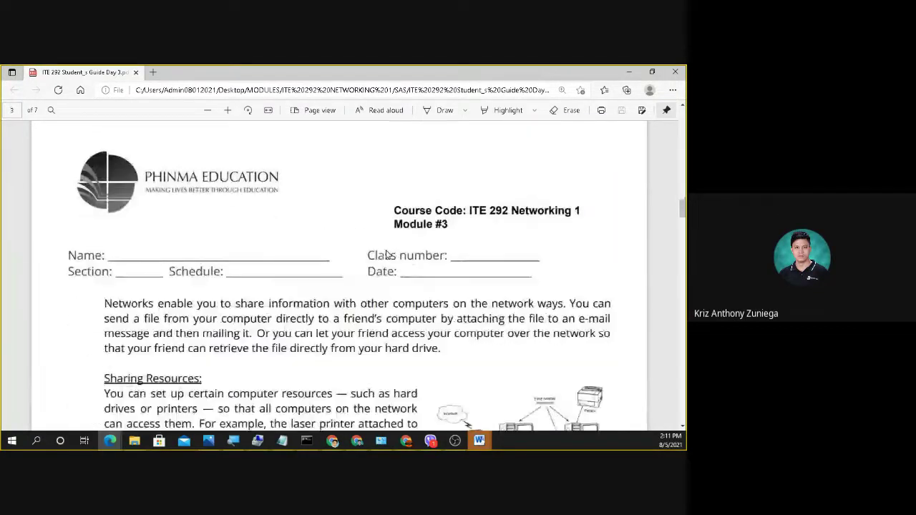
pyautogui.scroll(-1, 386, 255)
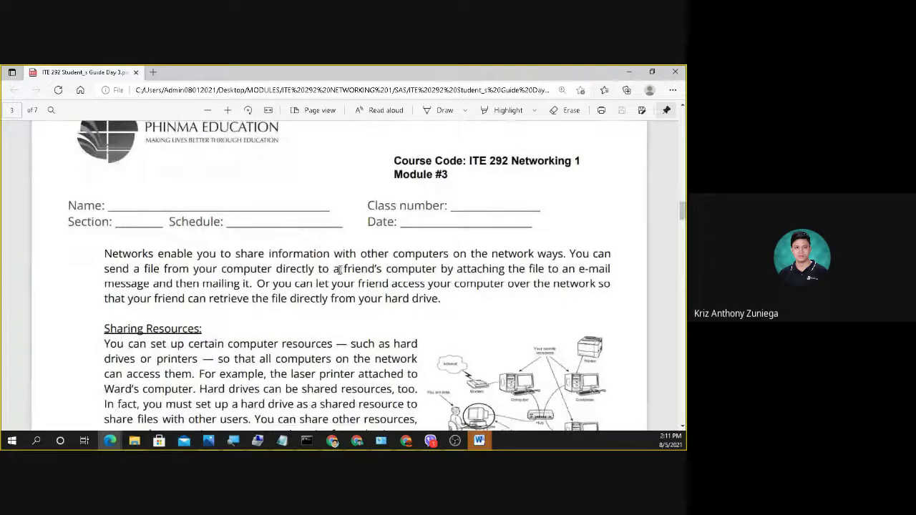
pyautogui.scroll(-3, 330, 278)
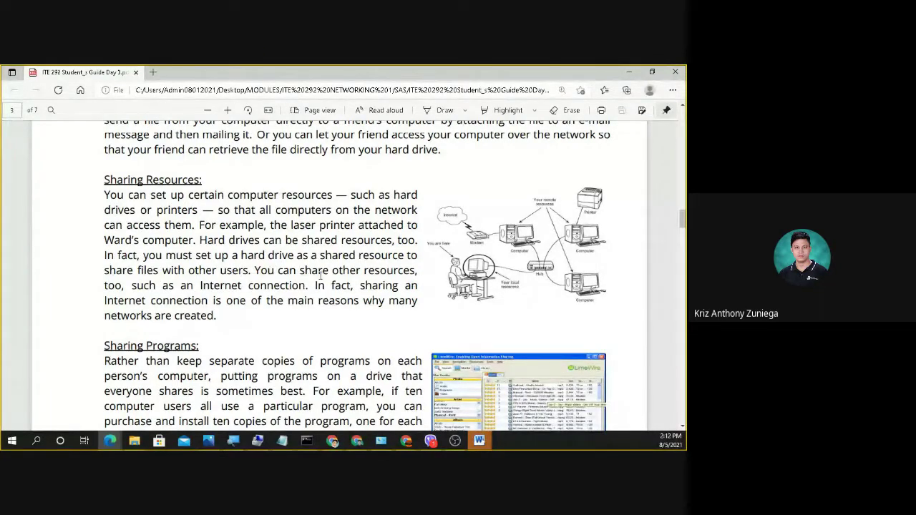
pyautogui.click(134, 441)
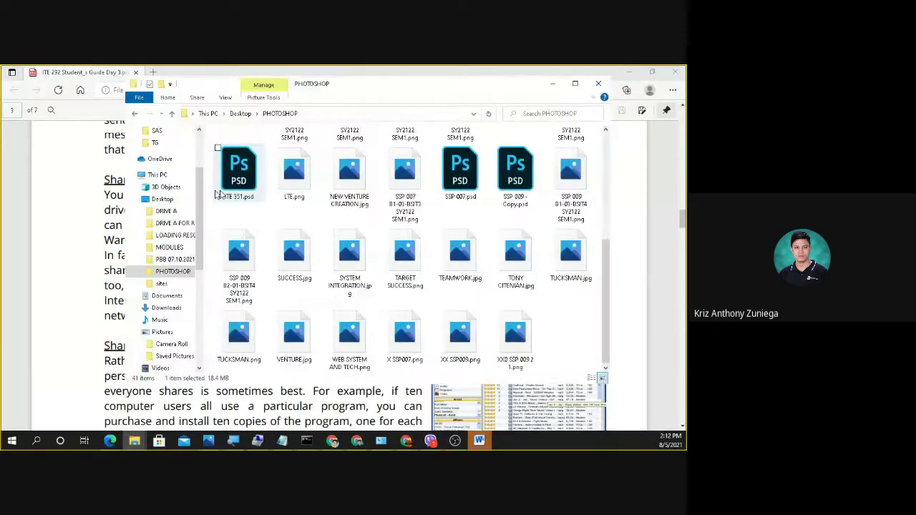
# Bring the This PC window to the front maximized, listing 7 folders and 9 drives.
pyautogui.click(157, 176)
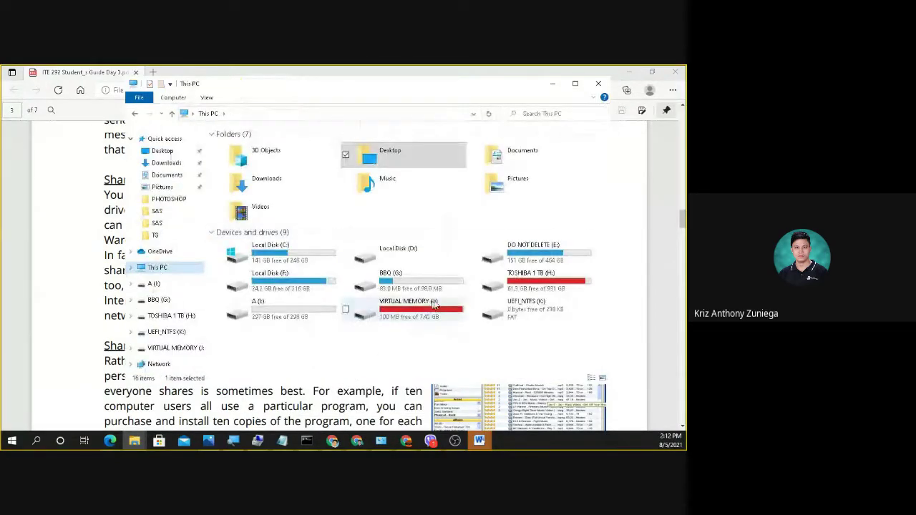
pyautogui.click(398, 69)
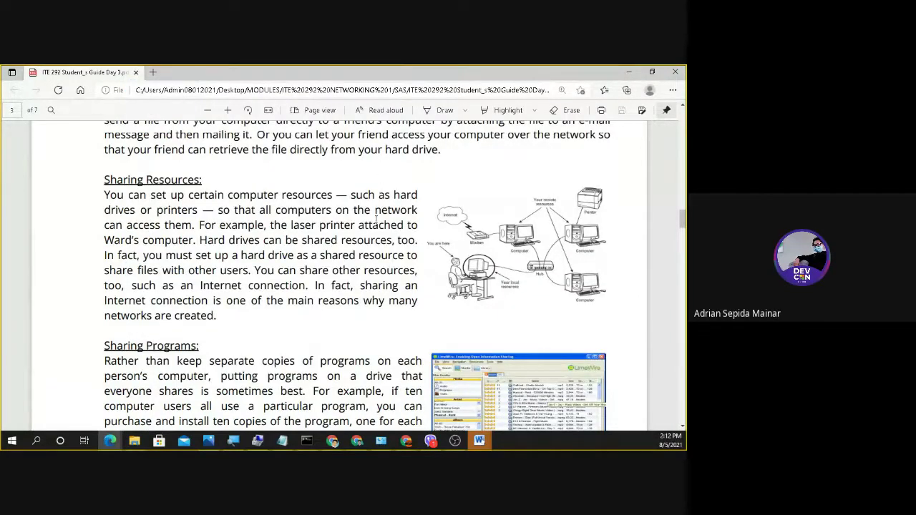
pyautogui.hotkey('alt', 'Tab')
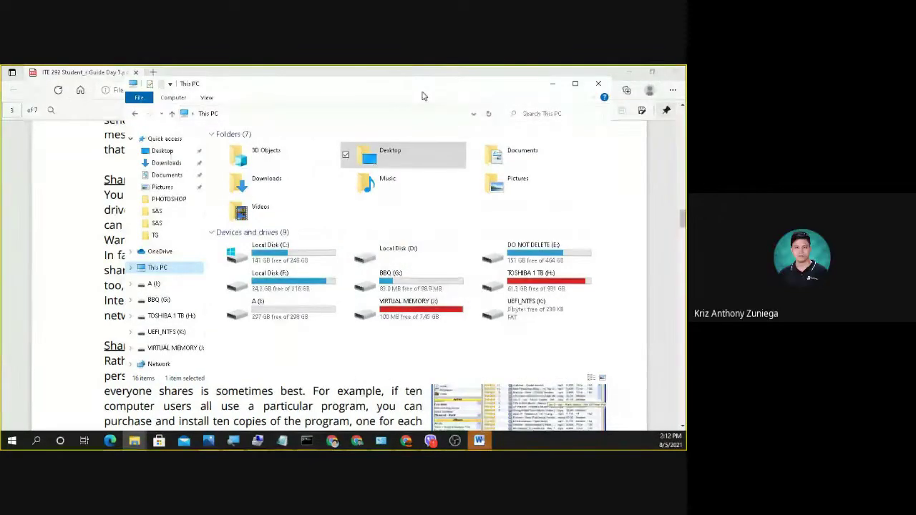
pyautogui.doubleClick(423, 88)
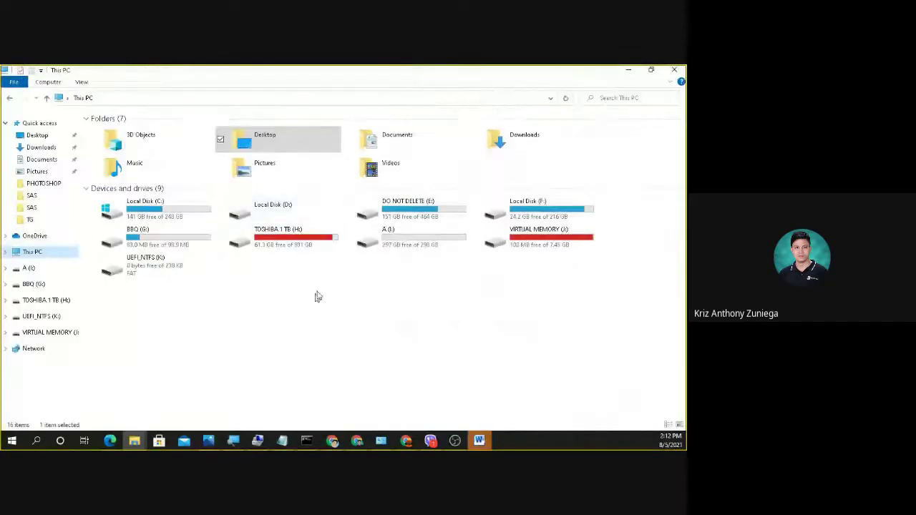
pyautogui.click(315, 318)
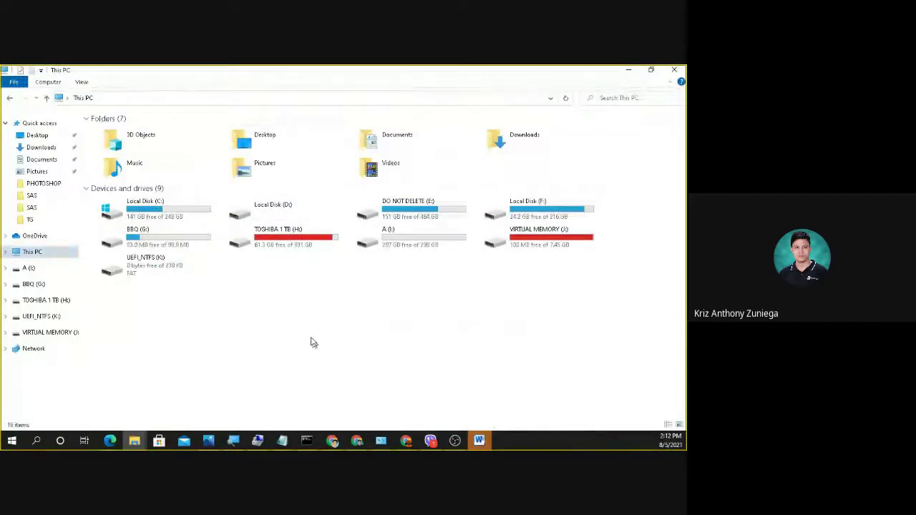
# Share drive A (I:) as share I through Advanced Sharing and review Everyone's Read-only permission.
pyautogui.rightClick(405, 237)
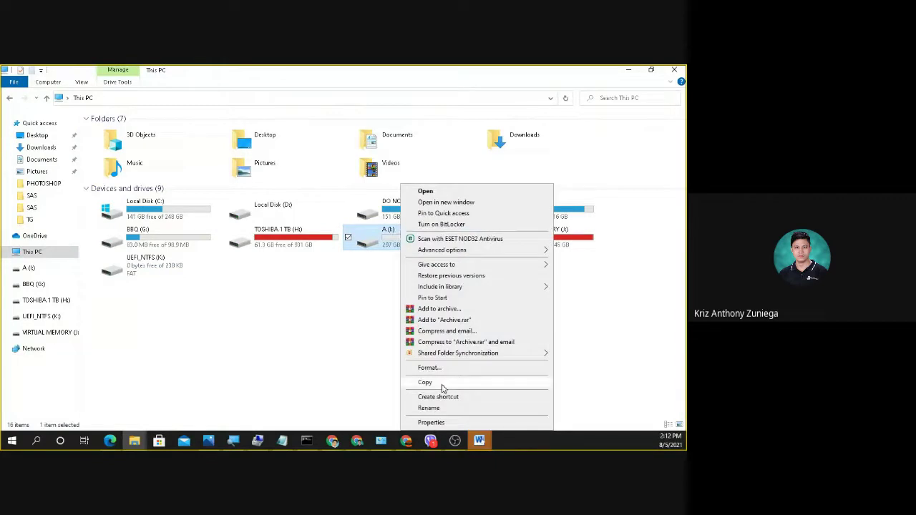
pyautogui.click(432, 423)
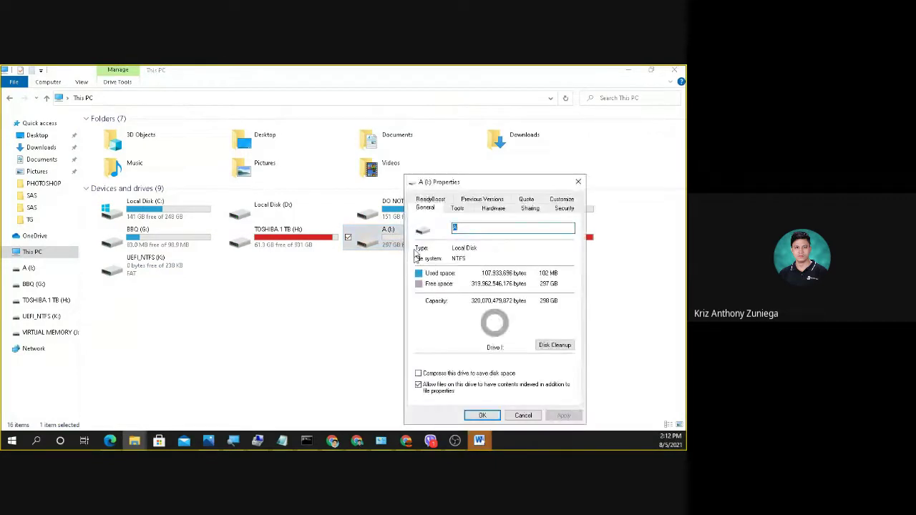
pyautogui.click(530, 208)
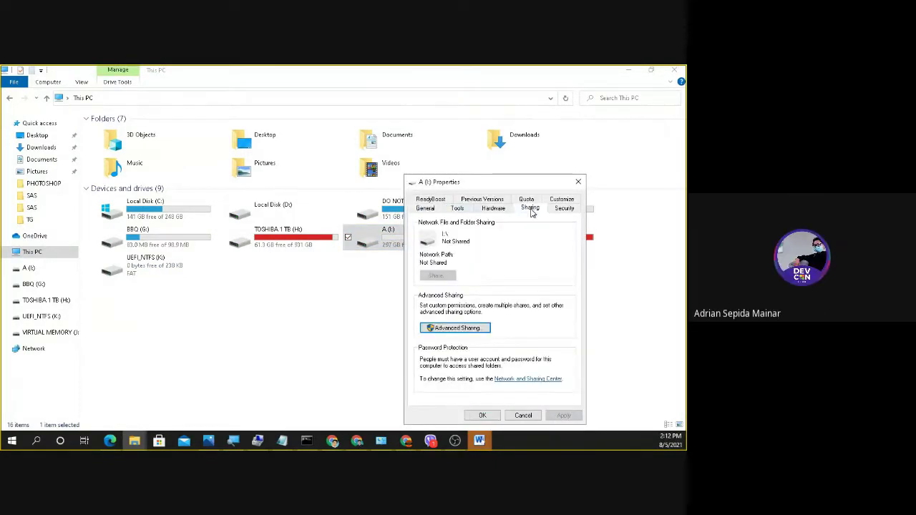
pyautogui.click(461, 329)
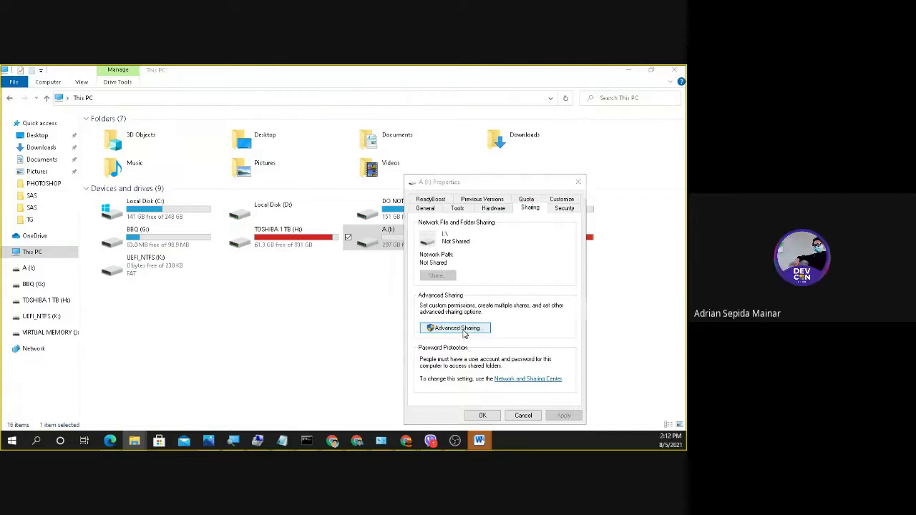
pyautogui.click(420, 217)
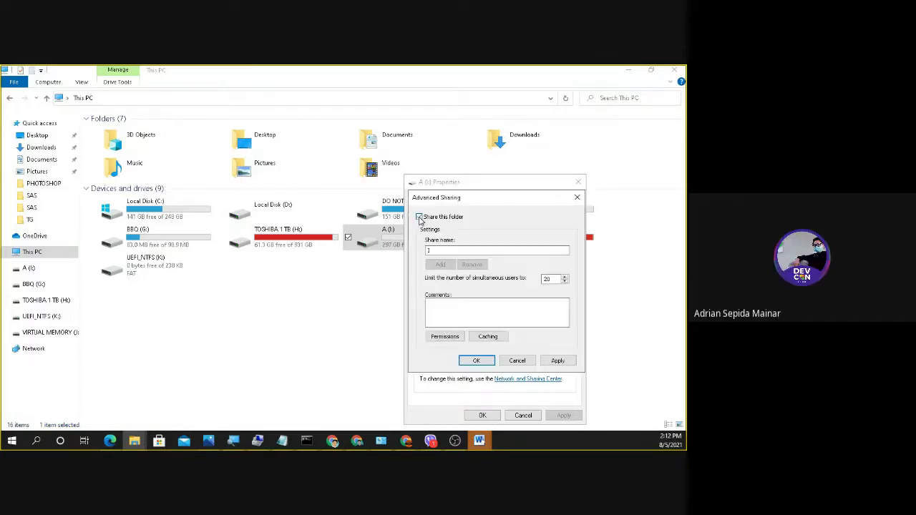
pyautogui.click(446, 337)
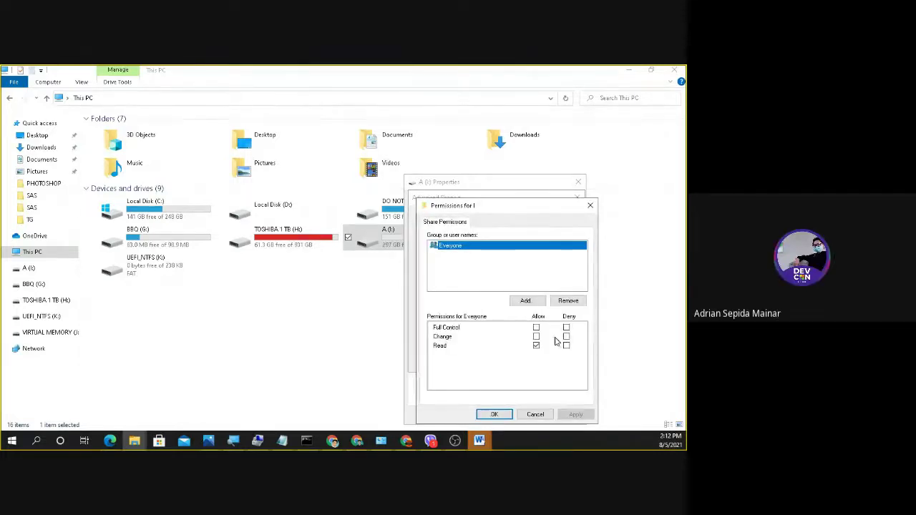
pyautogui.click(472, 266)
pyautogui.click(457, 249)
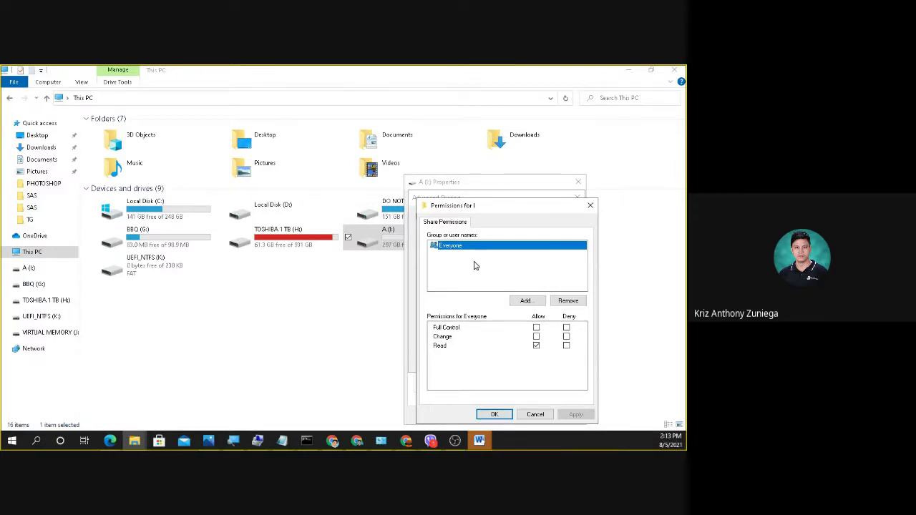
# Confirm the sharing settings and launch the netplwiz User Accounts manager.
pyautogui.click(227, 351)
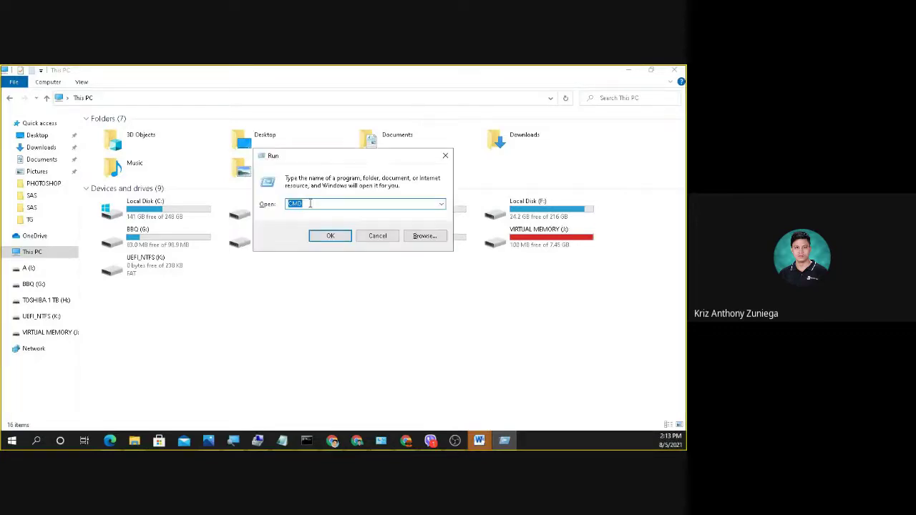
pyautogui.write('NETPLWIZ')
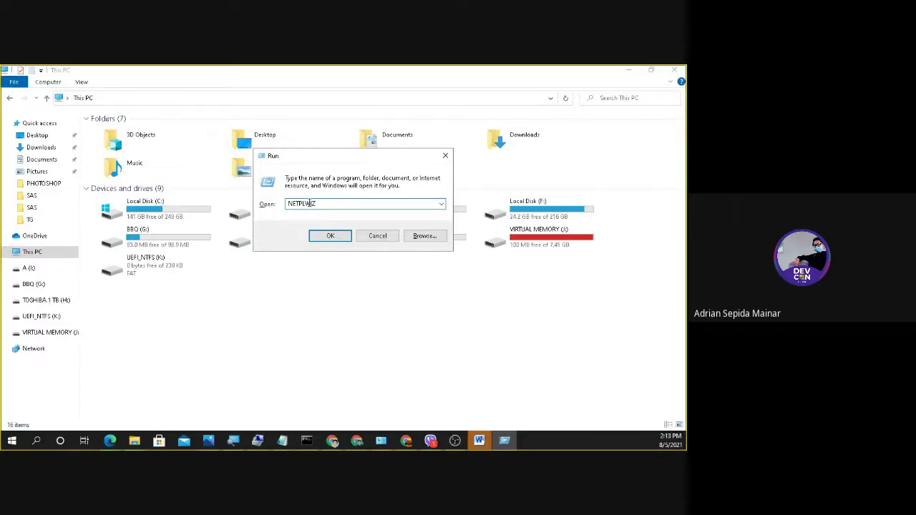
pyautogui.click(335, 238)
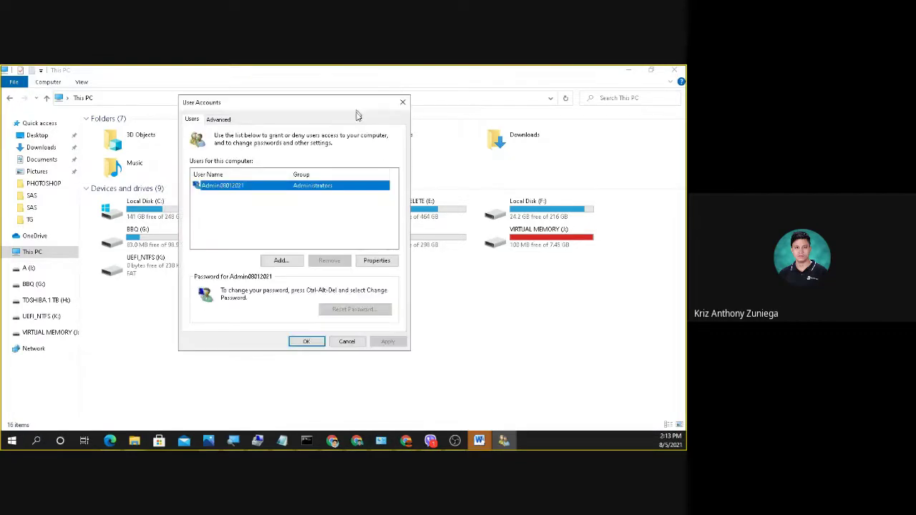
pyautogui.click(329, 201)
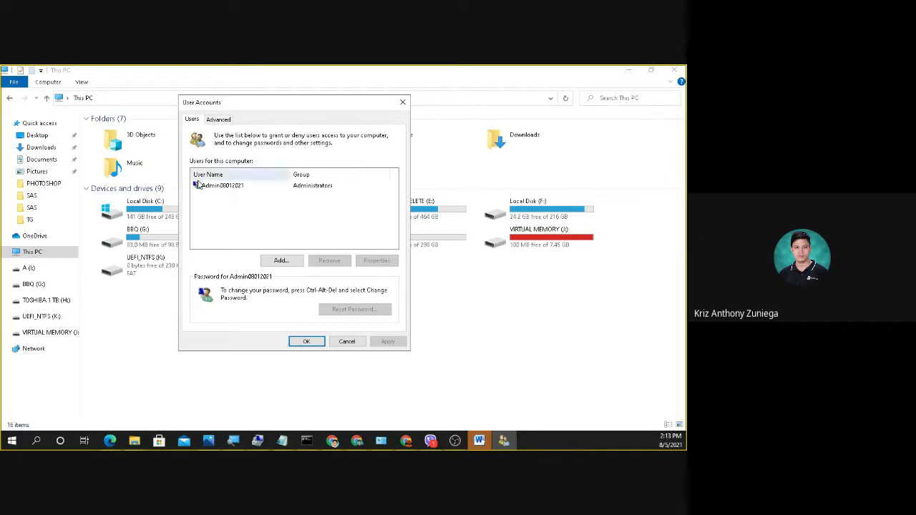
pyautogui.click(218, 190)
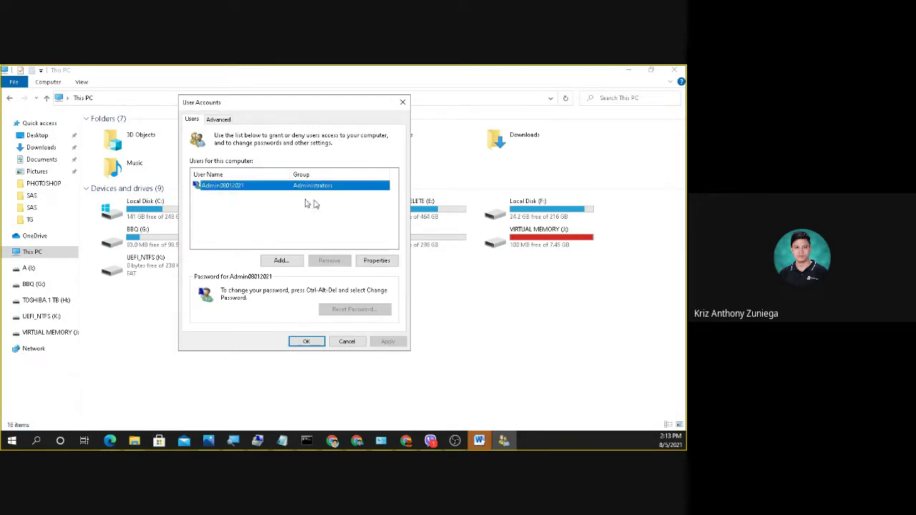
# Add a new local user account without a Microsoft account, then close User Accounts.
pyautogui.click(286, 263)
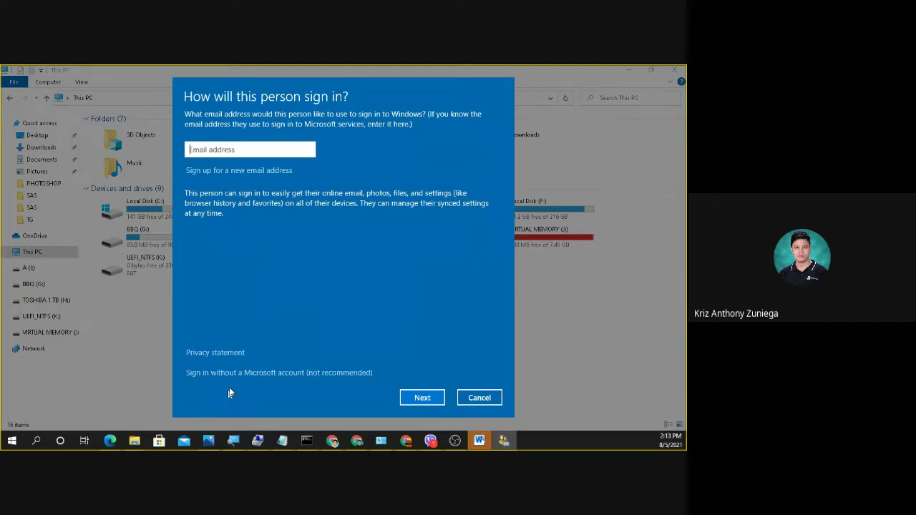
pyautogui.click(299, 377)
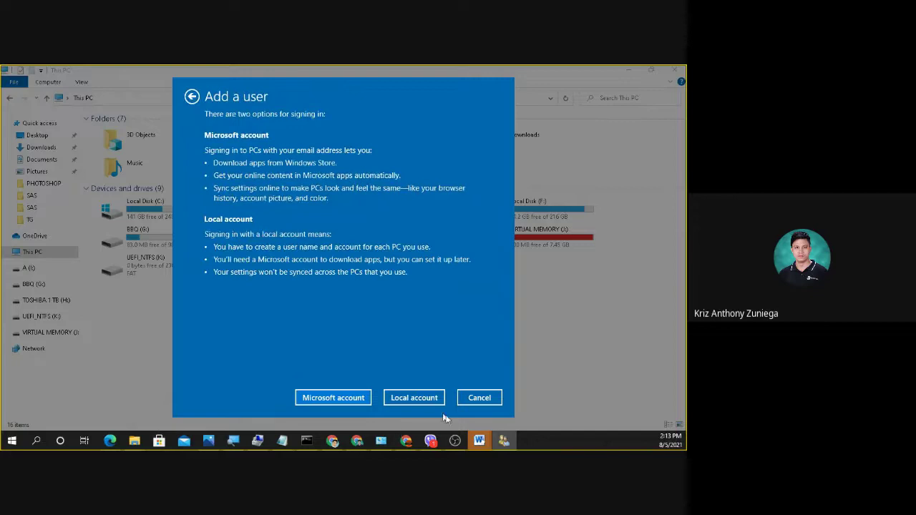
pyautogui.click(430, 402)
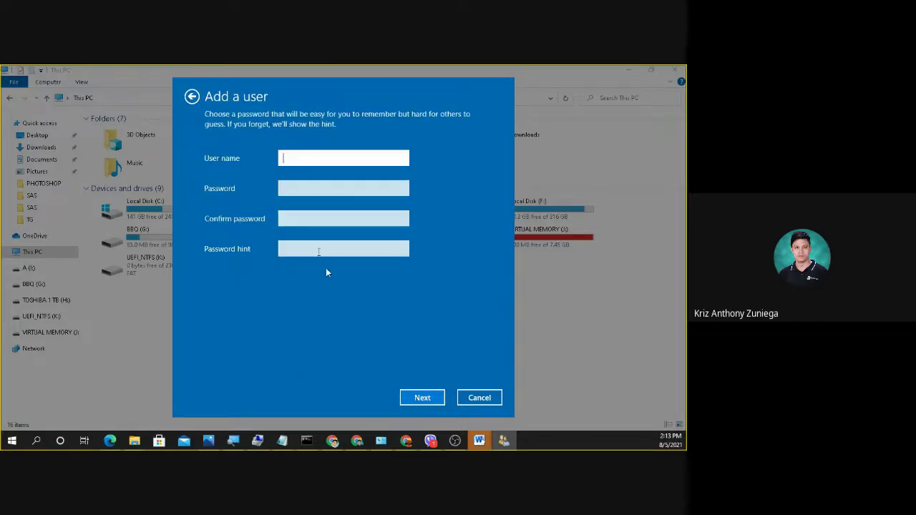
pyautogui.click(302, 191)
pyautogui.click(291, 249)
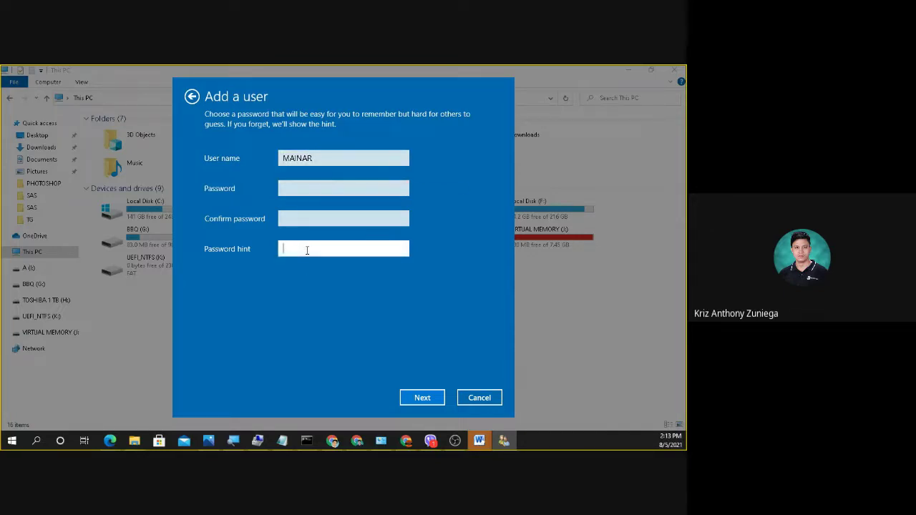
pyautogui.click(423, 398)
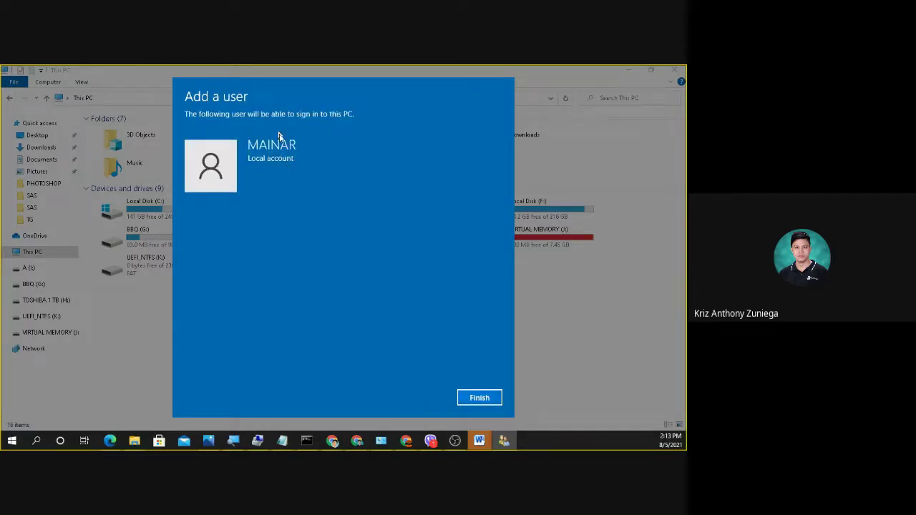
pyautogui.click(479, 398)
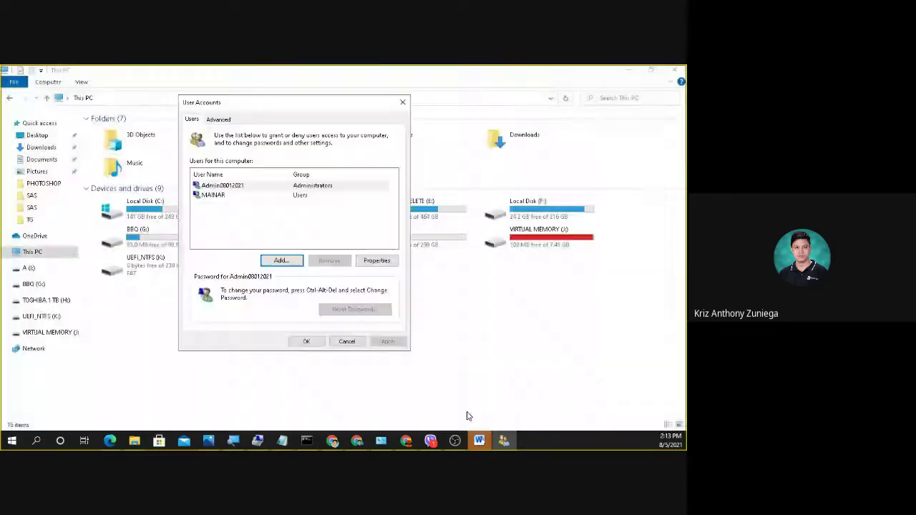
pyautogui.click(401, 103)
# From drive A (I:) Properties, start adding a user to the share permissions.
pyautogui.rightClick(393, 253)
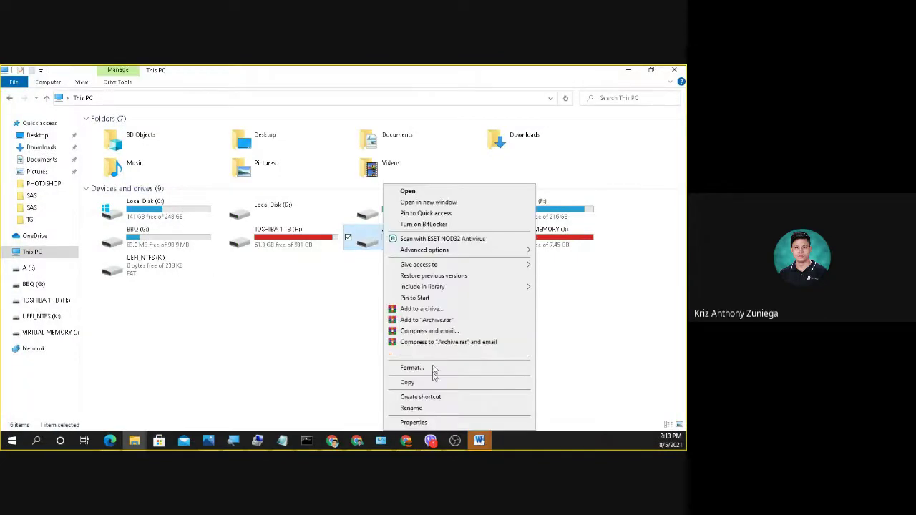
pyautogui.click(432, 422)
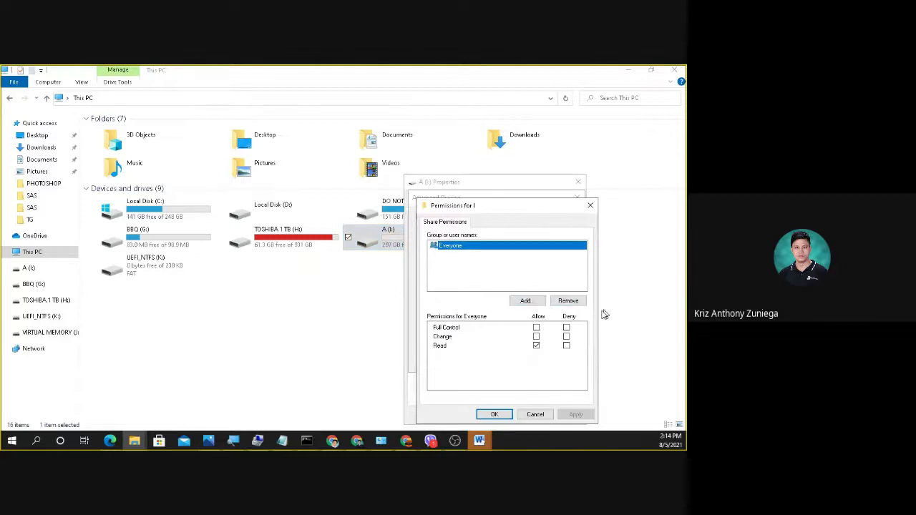
pyautogui.click(541, 302)
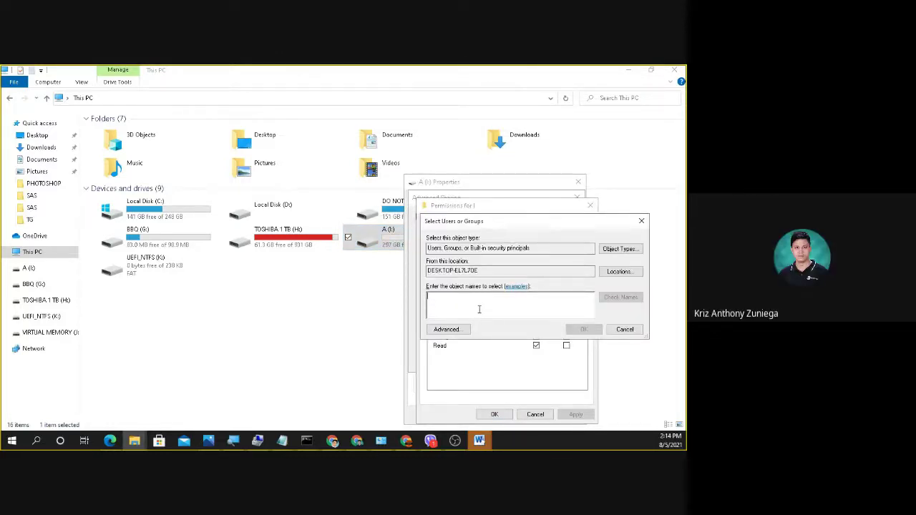
pyautogui.click(454, 330)
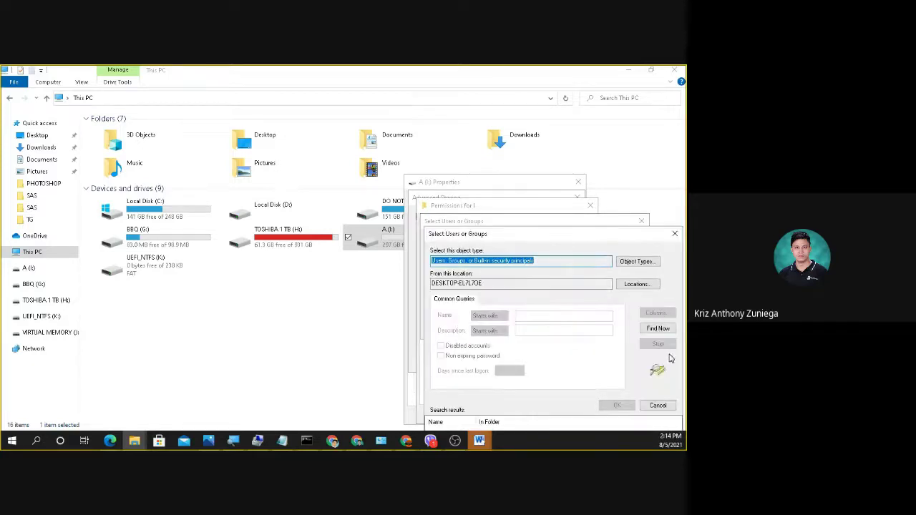
# List all users on this PC and enter the new local account as the name to add.
pyautogui.click(658, 328)
pyautogui.moveTo(541, 238); pyautogui.dragTo(304, 78)
pyautogui.scroll(-2, 231, 296)
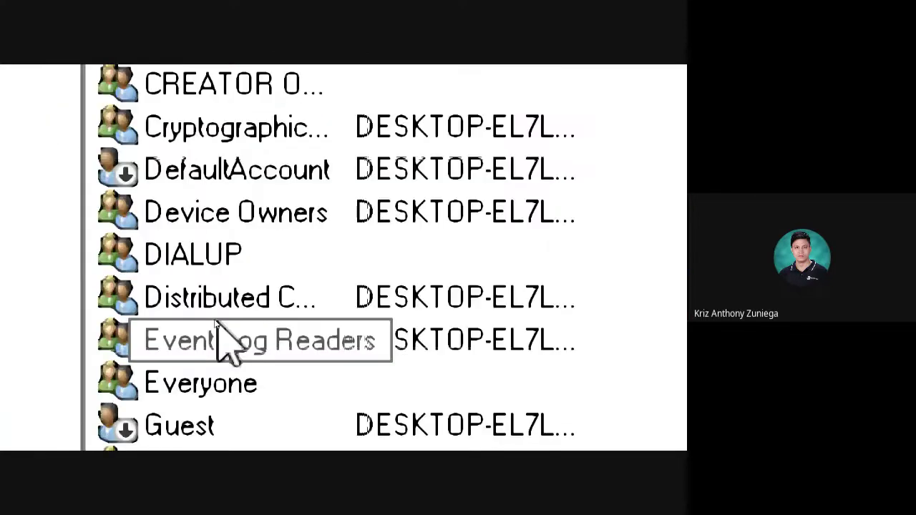
pyautogui.scroll(-5, 245, 307)
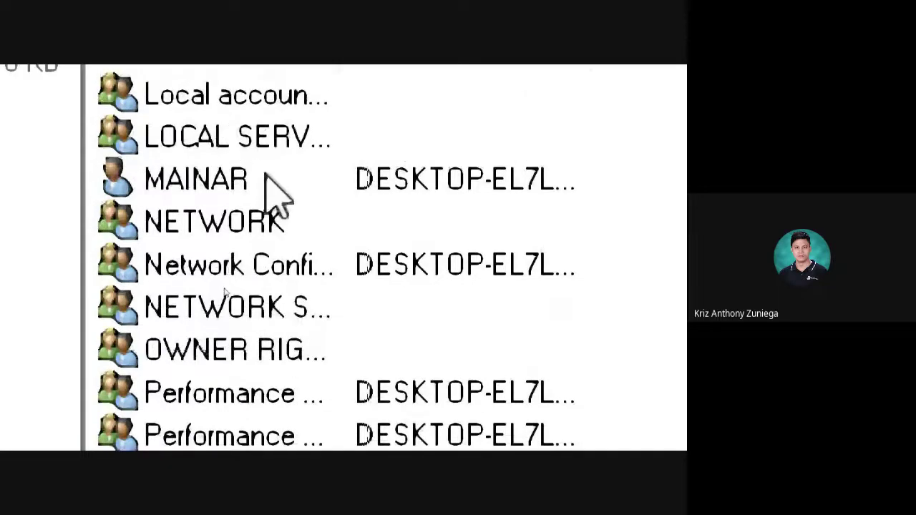
pyautogui.click(204, 191)
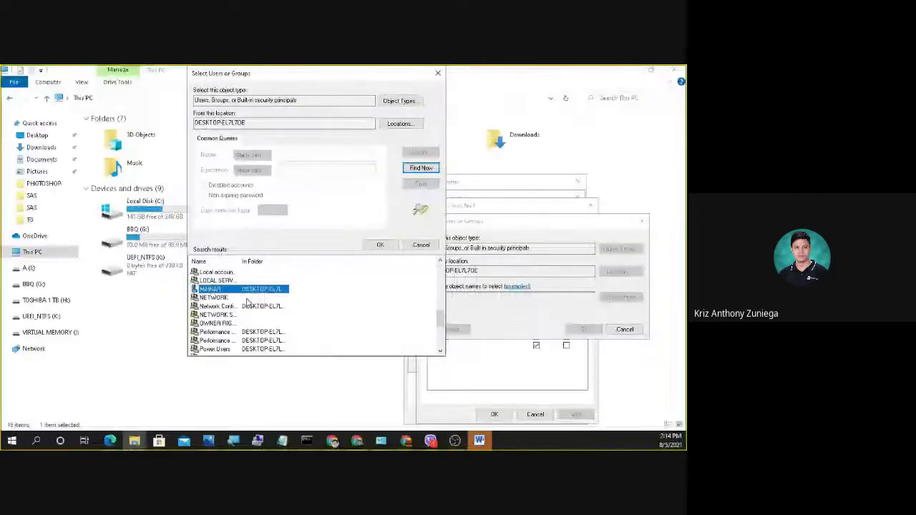
pyautogui.doubleClick(248, 291)
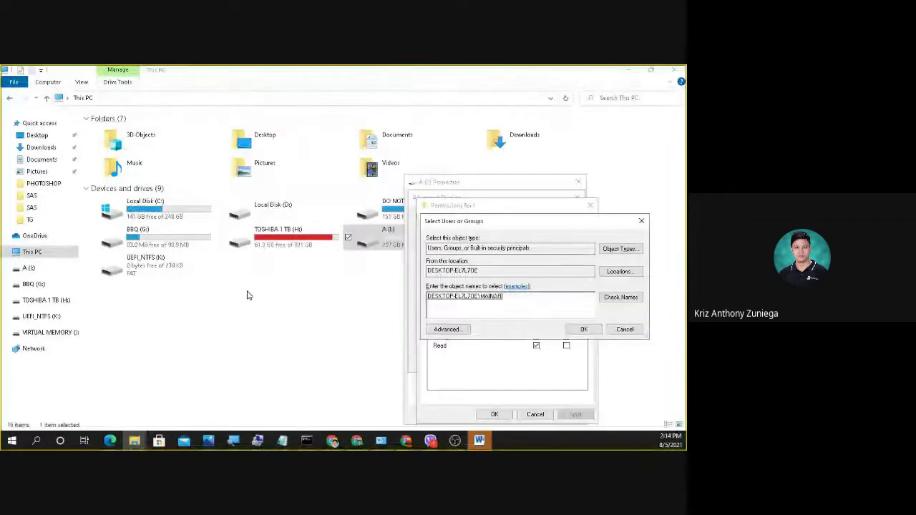
pyautogui.click(581, 328)
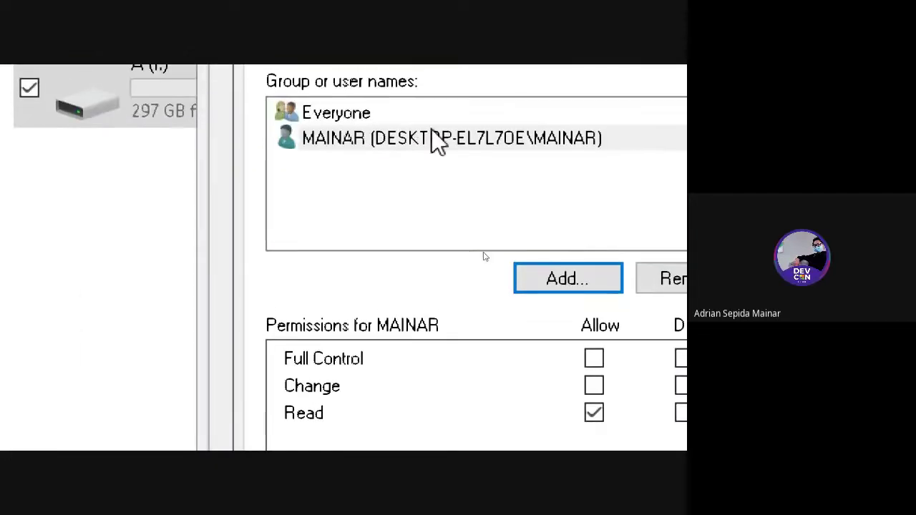
# Allow Full Control for the new user on share I, applying and closing every sharing dialog.
pyautogui.click(441, 130)
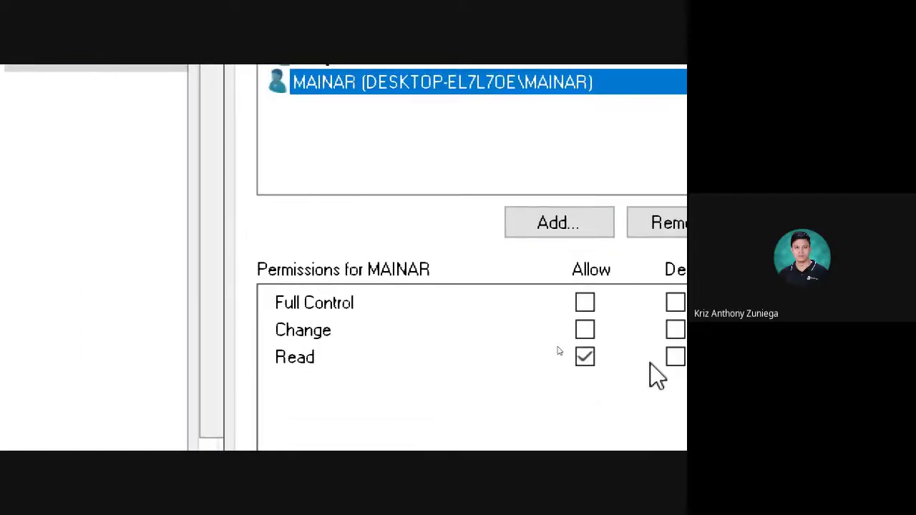
pyautogui.click(591, 304)
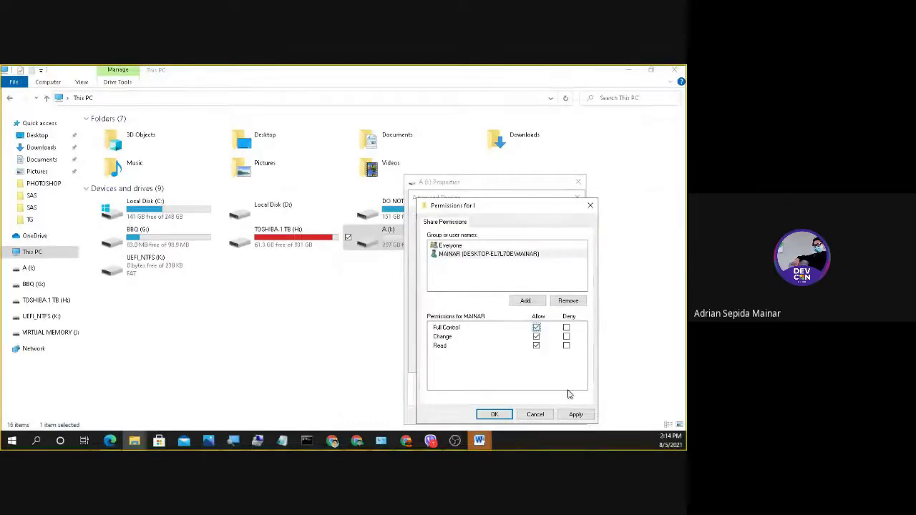
pyautogui.click(576, 414)
pyautogui.click(501, 418)
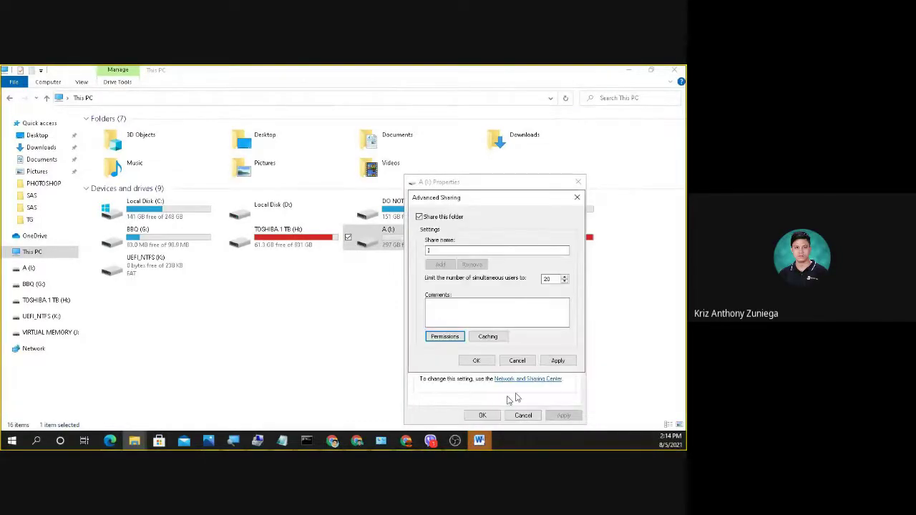
pyautogui.click(558, 361)
pyautogui.click(480, 362)
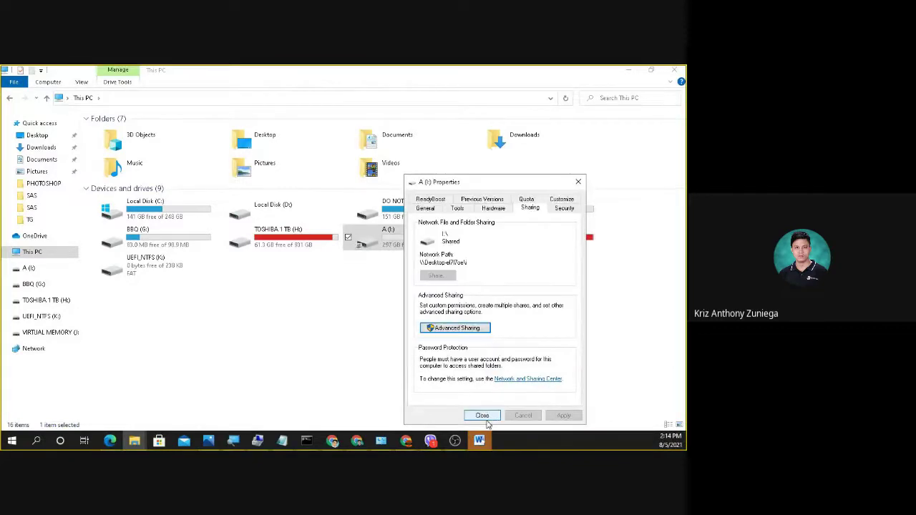
pyautogui.click(482, 416)
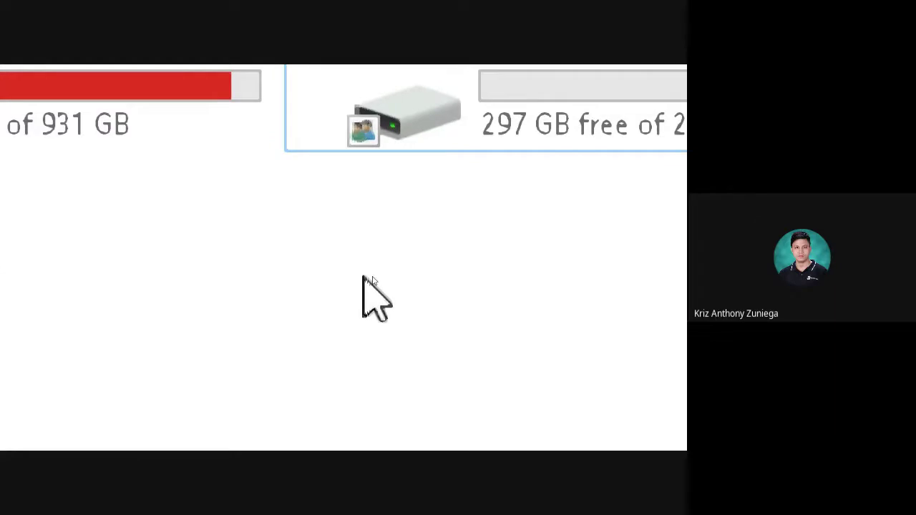
# Check This PC's drives to confirm A (I:) now carries the shared overlay.
pyautogui.moveTo(358, 139)
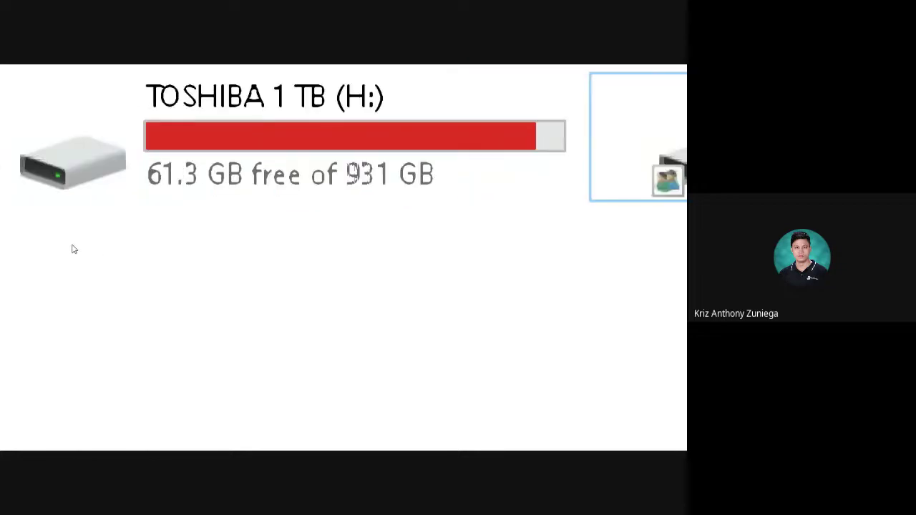
pyautogui.moveTo(44, 180)
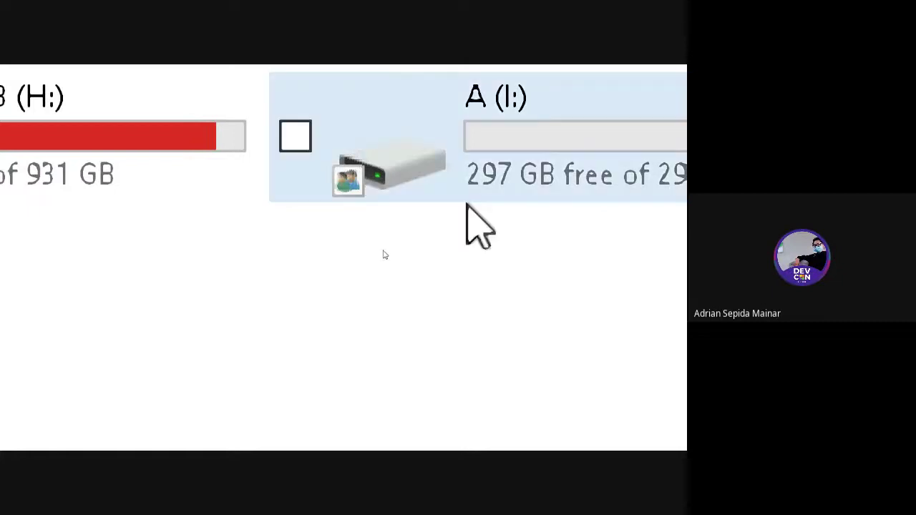
pyautogui.moveTo(431, 169)
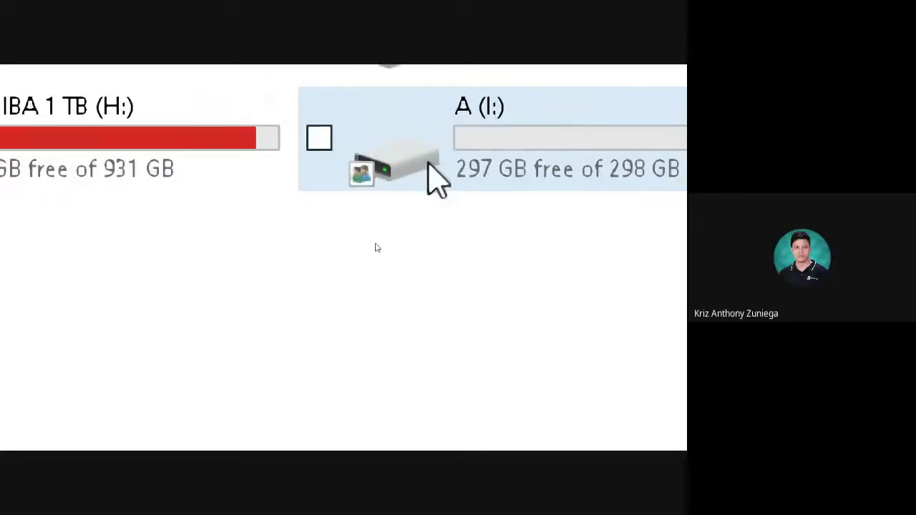
# Open drive A (I:)'s share permissions via Properties, Sharing and Advanced Sharing.
pyautogui.rightClick(375, 246)
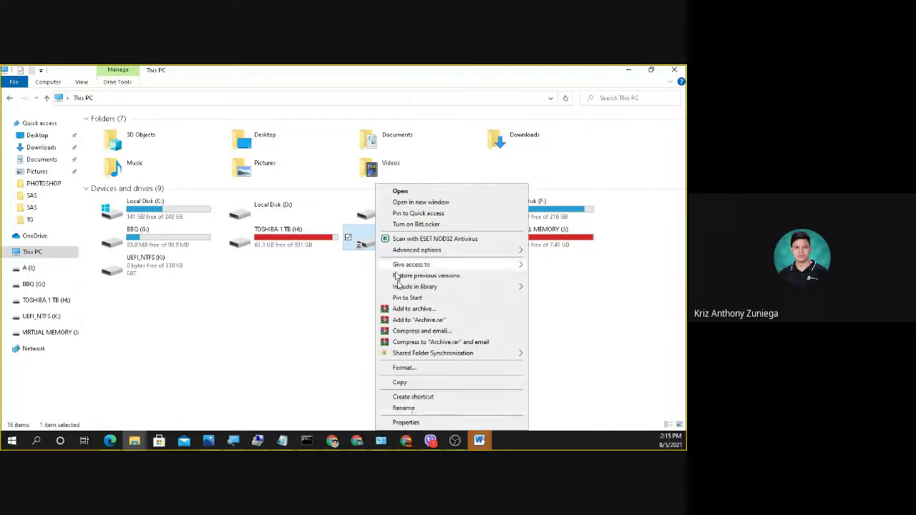
pyautogui.click(419, 426)
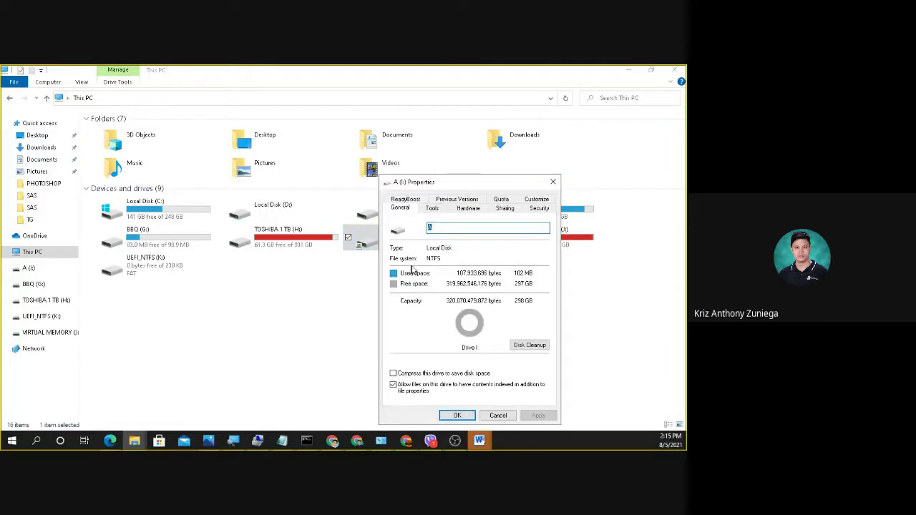
pyautogui.click(511, 211)
pyautogui.click(438, 326)
pyautogui.click(430, 336)
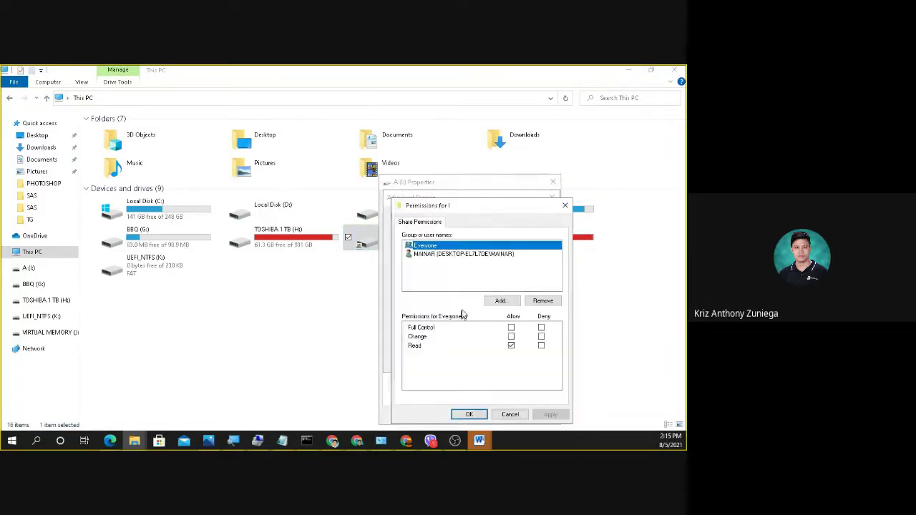
pyautogui.click(481, 281)
pyautogui.click(395, 246)
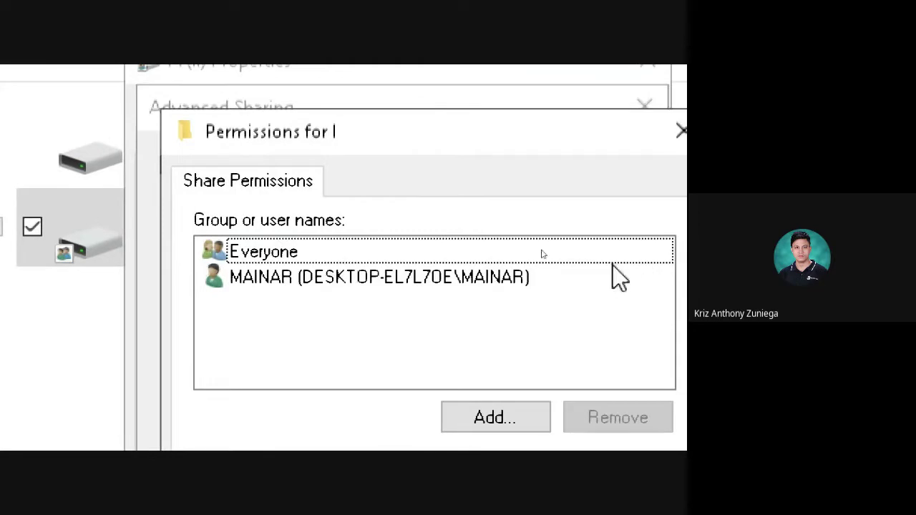
# Remove the new local account from share I, leaving Everyone with Read, and close the dialogs.
pyautogui.click(346, 281)
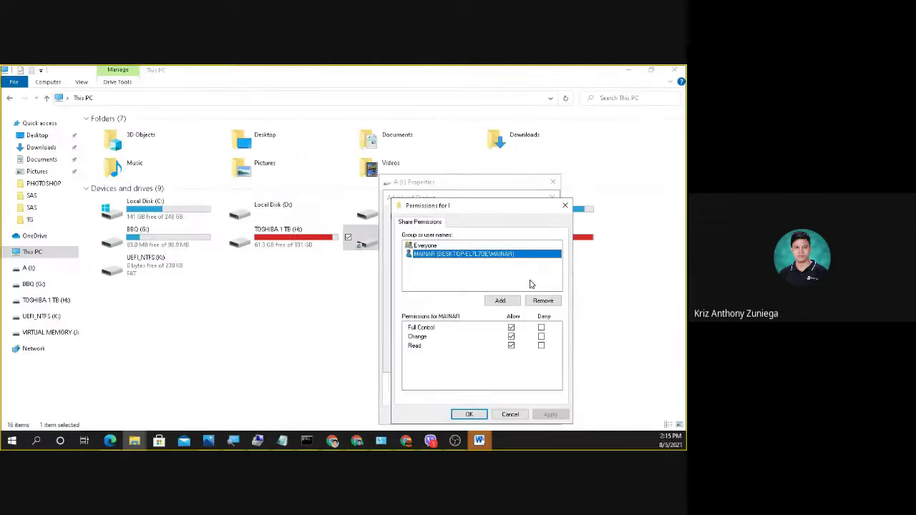
pyautogui.click(552, 302)
pyautogui.click(549, 414)
pyautogui.click(472, 415)
pyautogui.click(532, 361)
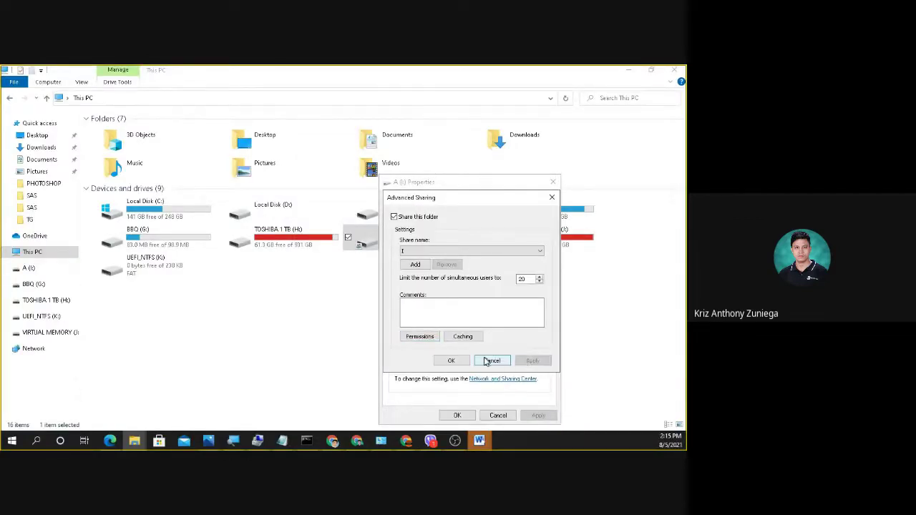
pyautogui.click(455, 361)
pyautogui.click(457, 415)
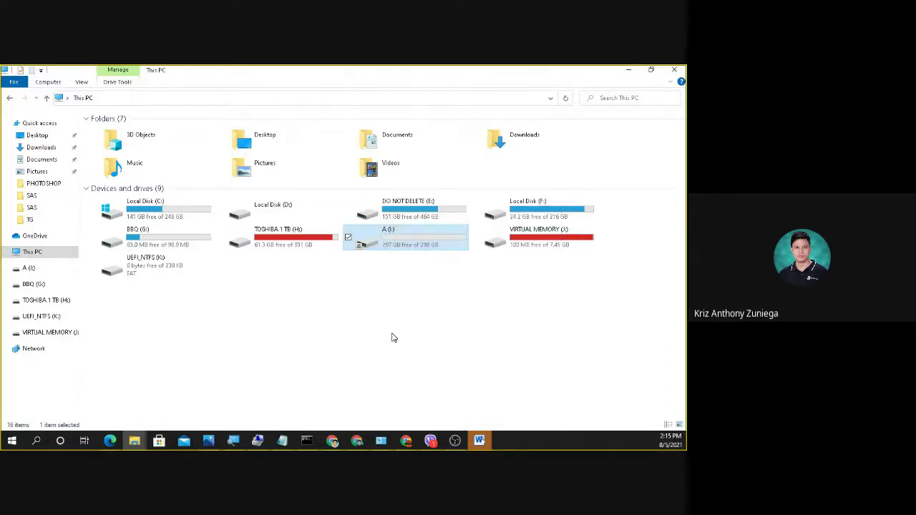
pyautogui.rightClick(403, 333)
# Refresh This PC and open the properties of drive A (I:).
pyautogui.click(421, 259)
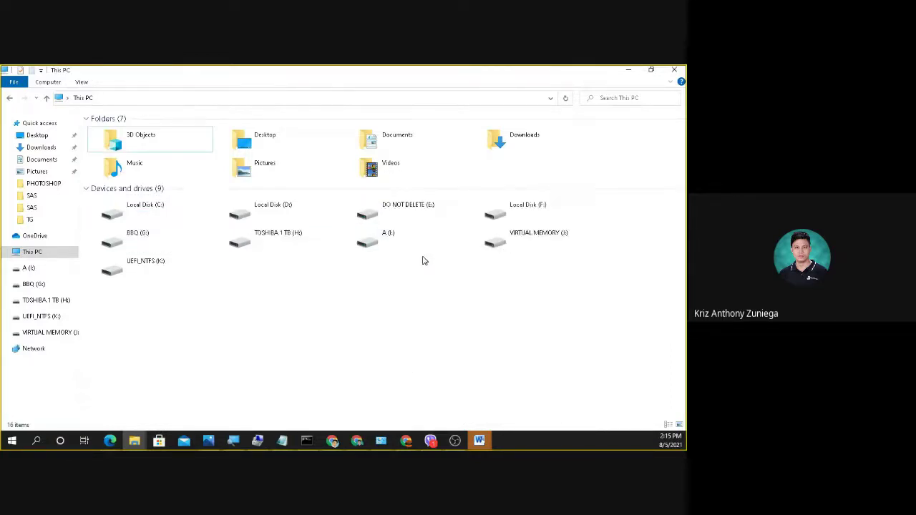
pyautogui.rightClick(383, 309)
pyautogui.click(414, 351)
pyautogui.rightClick(351, 331)
pyautogui.click(453, 415)
pyautogui.click(369, 242)
pyautogui.rightClick(380, 243)
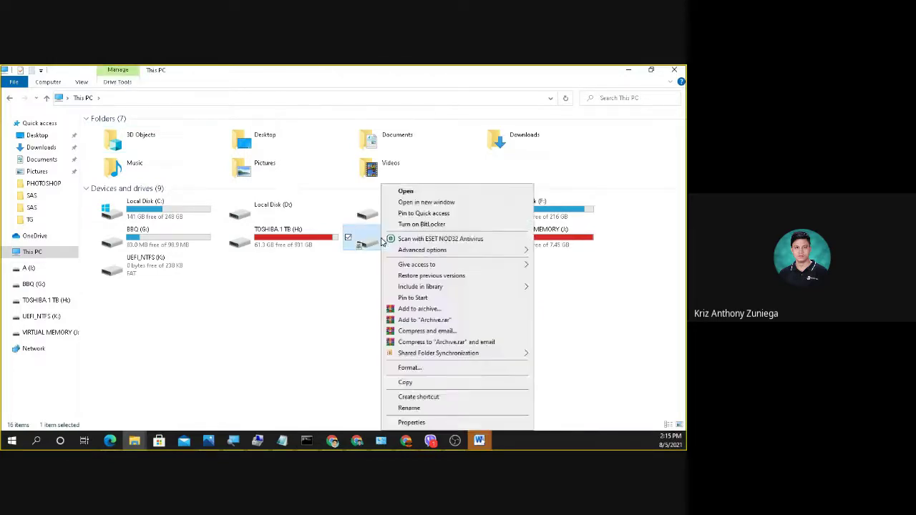
pyautogui.click(412, 423)
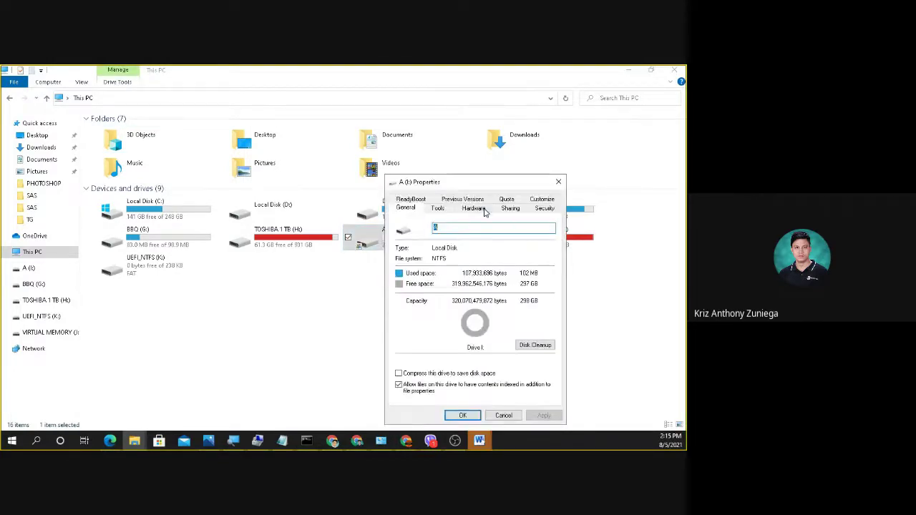
# Remove Everyone from share I's permissions, then apply and close all sharing dialogs.
pyautogui.click(511, 208)
pyautogui.click(438, 332)
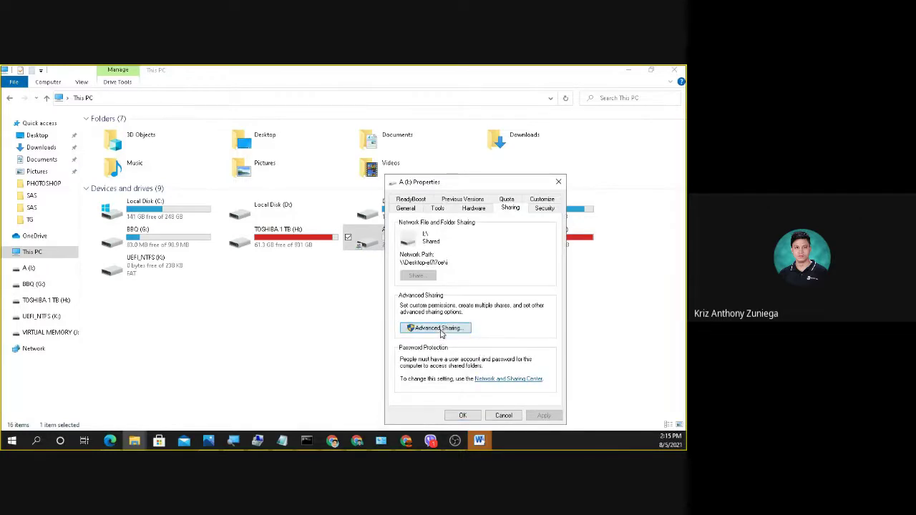
pyautogui.click(426, 336)
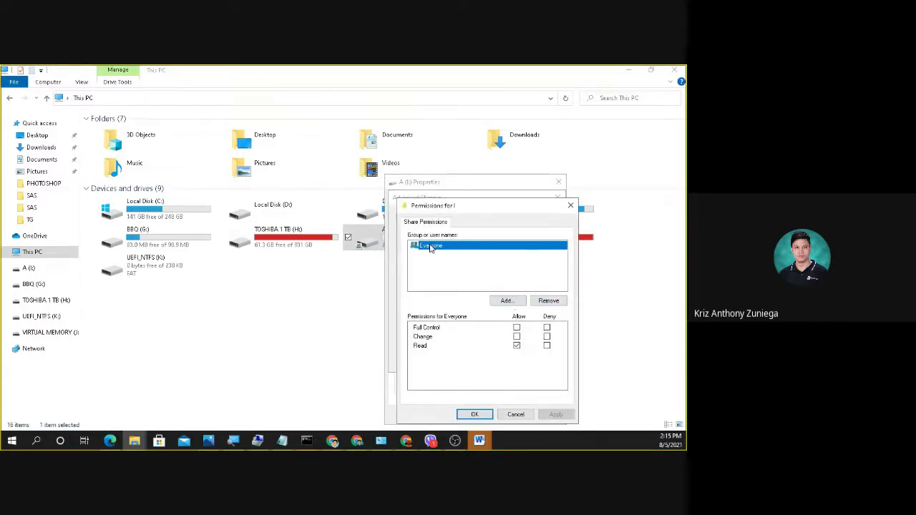
pyautogui.click(548, 300)
pyautogui.click(558, 415)
pyautogui.click(475, 415)
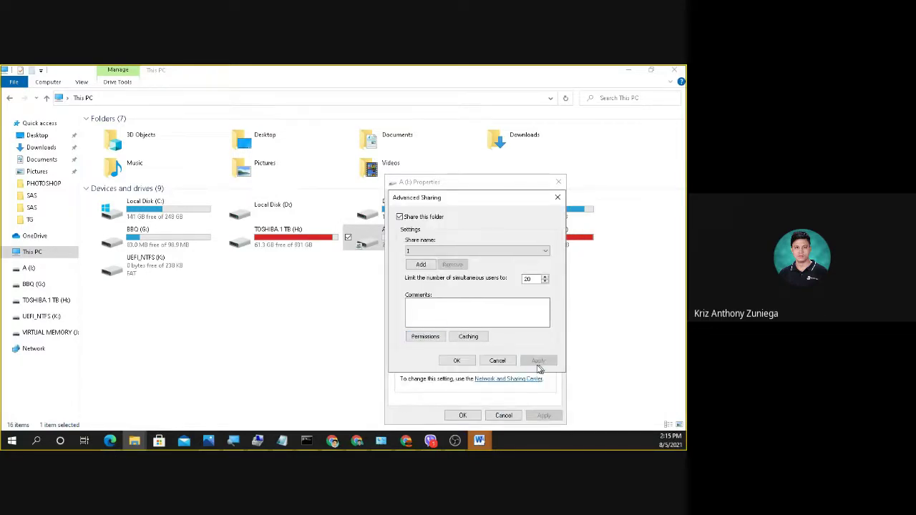
pyautogui.click(458, 360)
pyautogui.click(464, 416)
pyautogui.rightClick(421, 321)
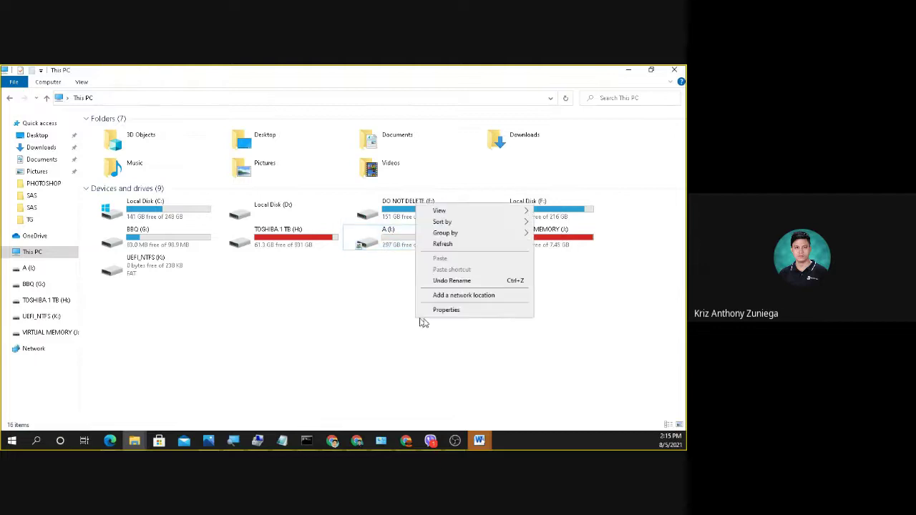
pyautogui.click(447, 244)
pyautogui.doubleClick(419, 239)
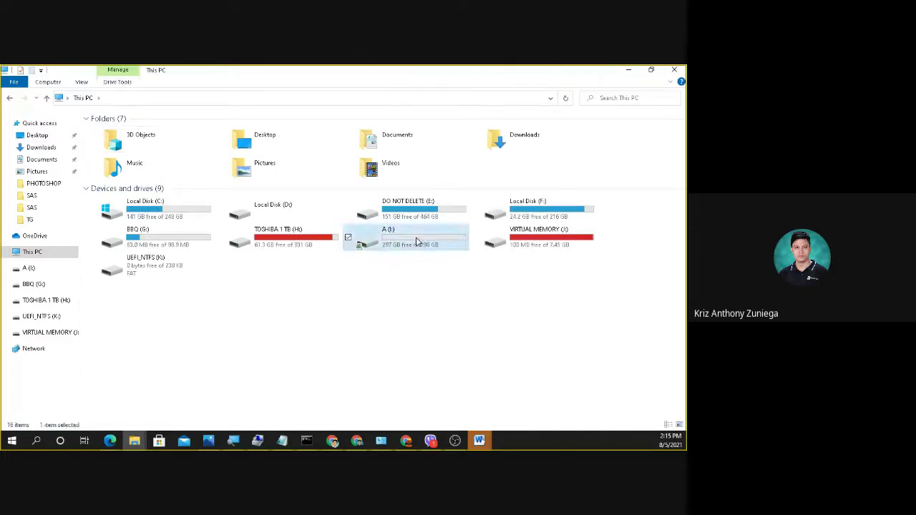
pyautogui.click(9, 98)
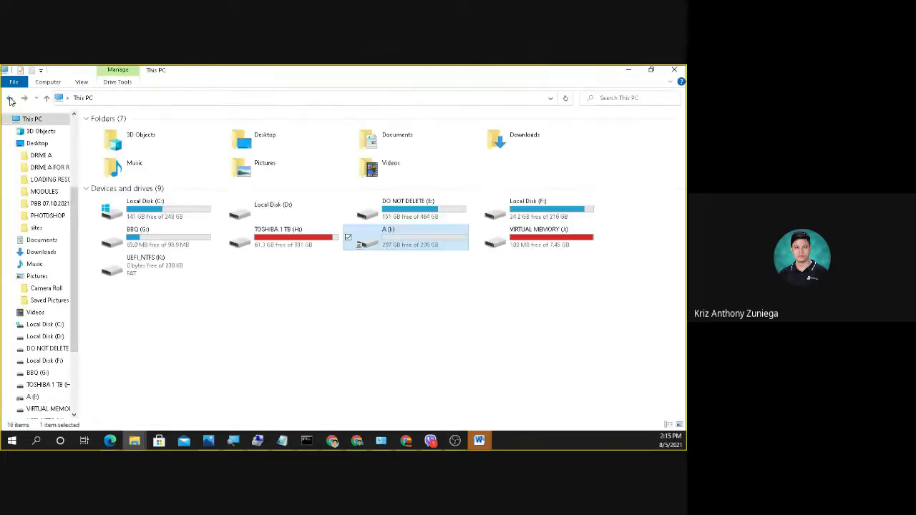
pyautogui.rightClick(315, 321)
pyautogui.click(356, 244)
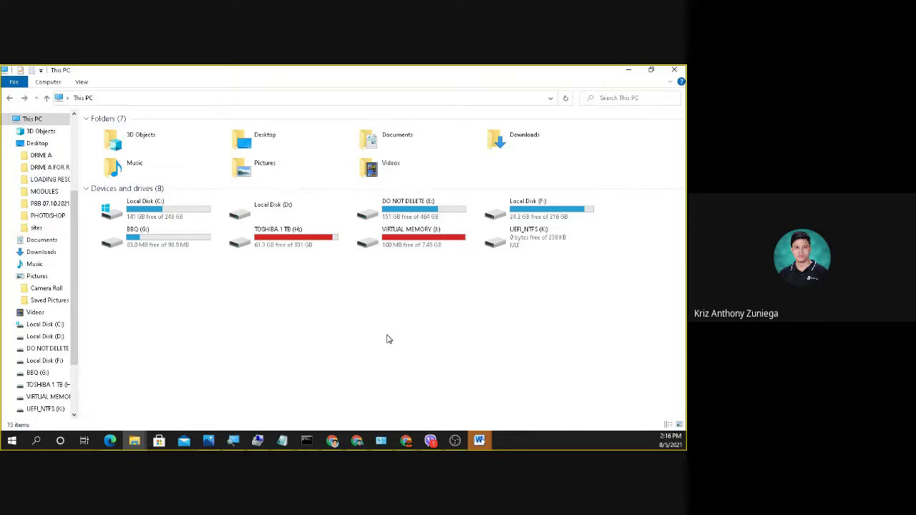
pyautogui.rightClick(380, 336)
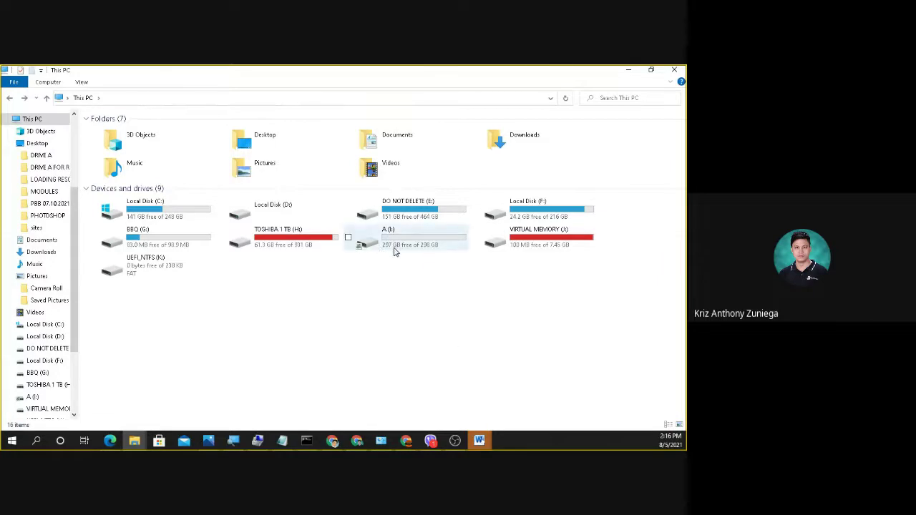
pyautogui.rightClick(395, 250)
pyautogui.click(329, 313)
# Verify drive A (I:)'s share permissions list is empty, then close all its dialogs.
pyautogui.rightClick(363, 256)
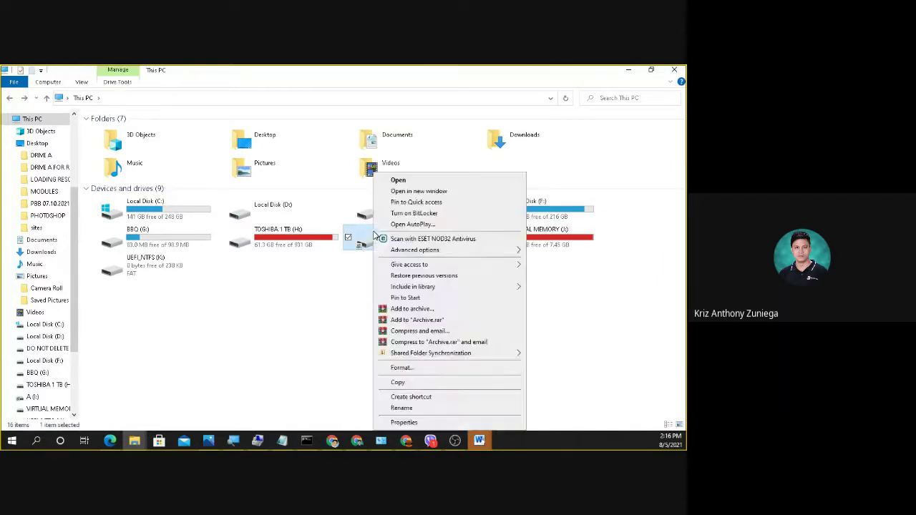
pyautogui.click(428, 423)
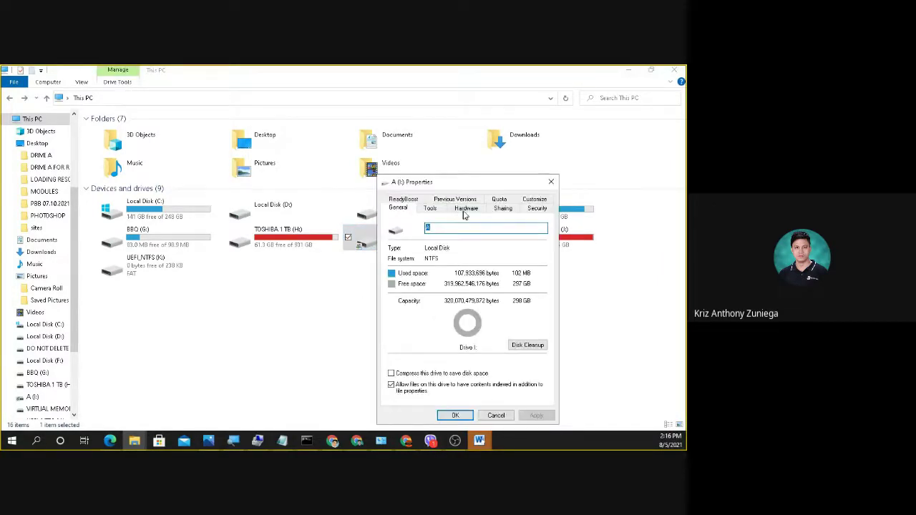
pyautogui.click(503, 208)
pyautogui.click(431, 328)
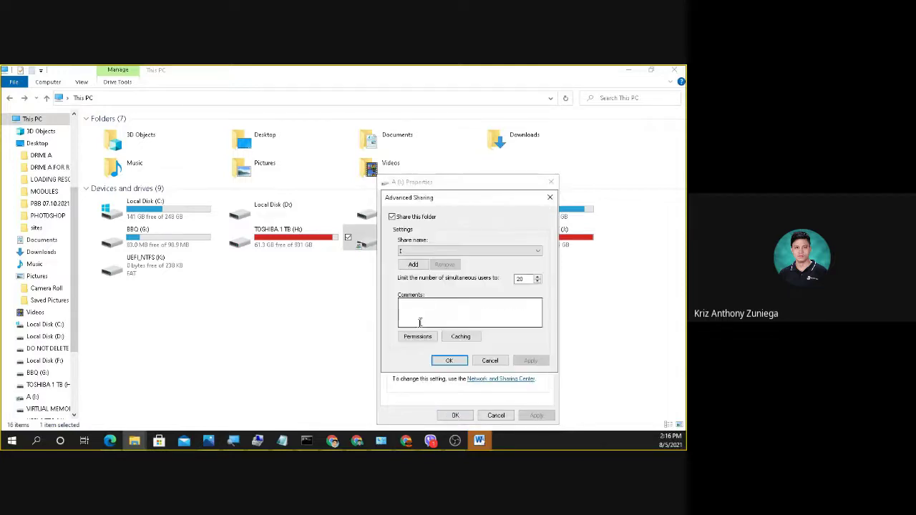
pyautogui.click(421, 335)
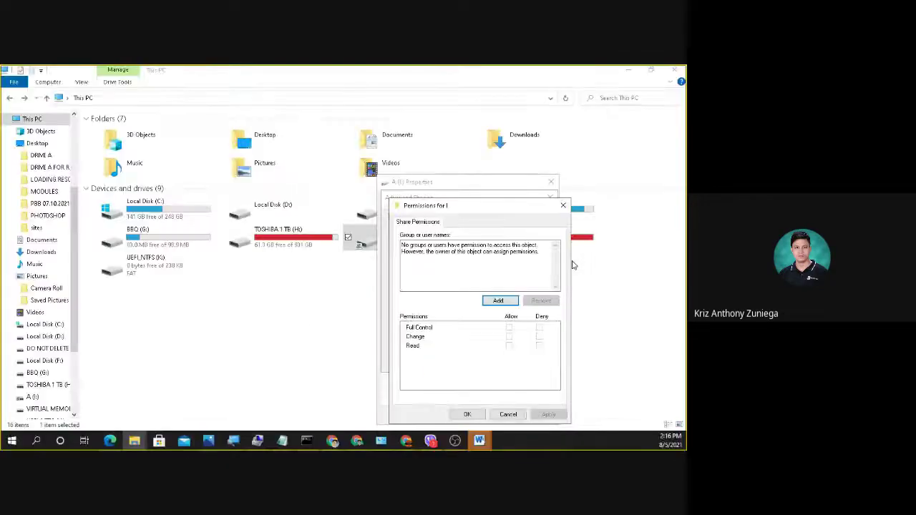
pyautogui.click(567, 208)
pyautogui.click(550, 198)
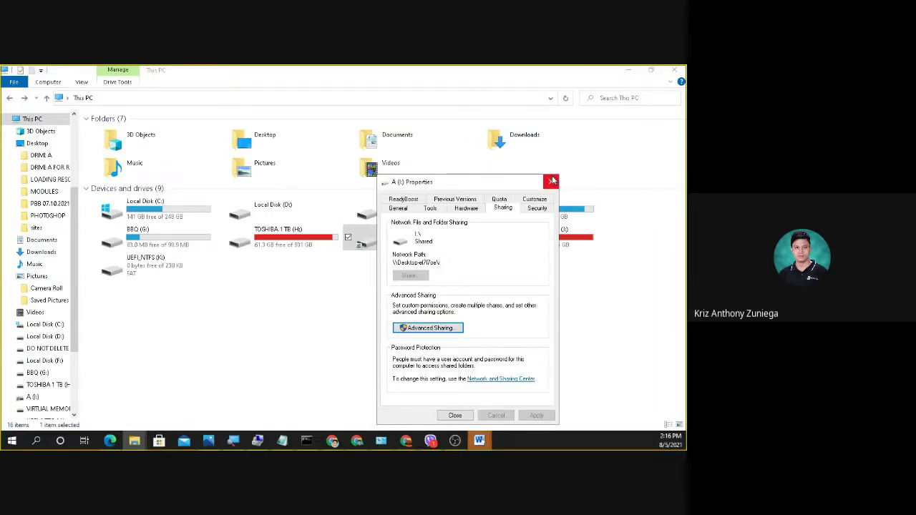
pyautogui.click(551, 182)
pyautogui.click(401, 348)
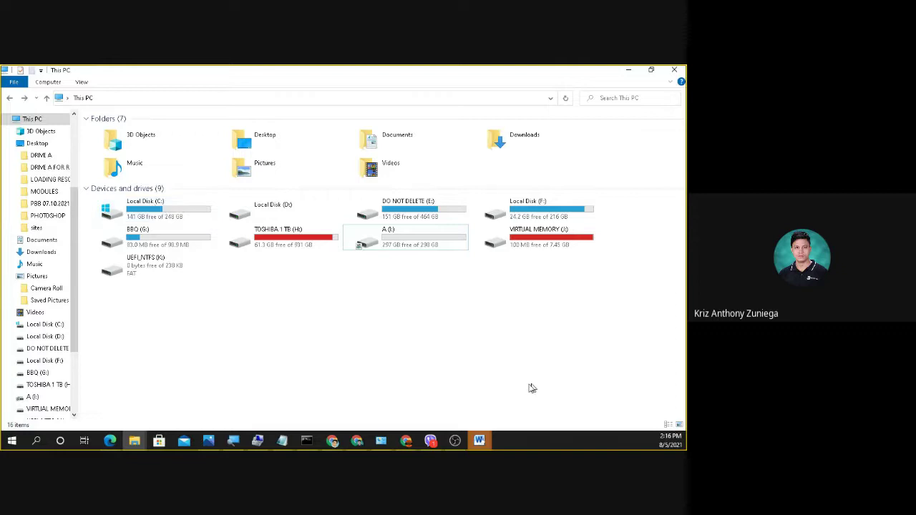
# Remove the test user in User Accounts, leaving only the administrator account.
pyautogui.hotkey('alt', 'Return')
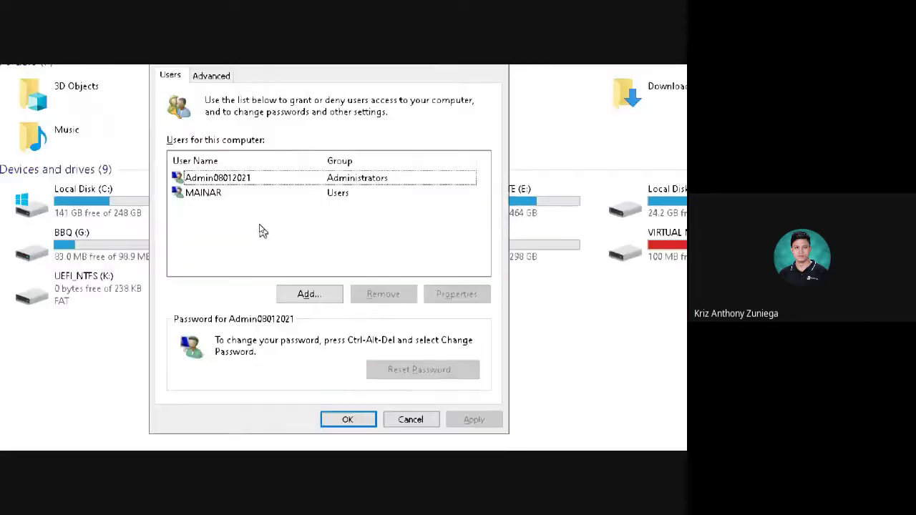
pyautogui.click(131, 108)
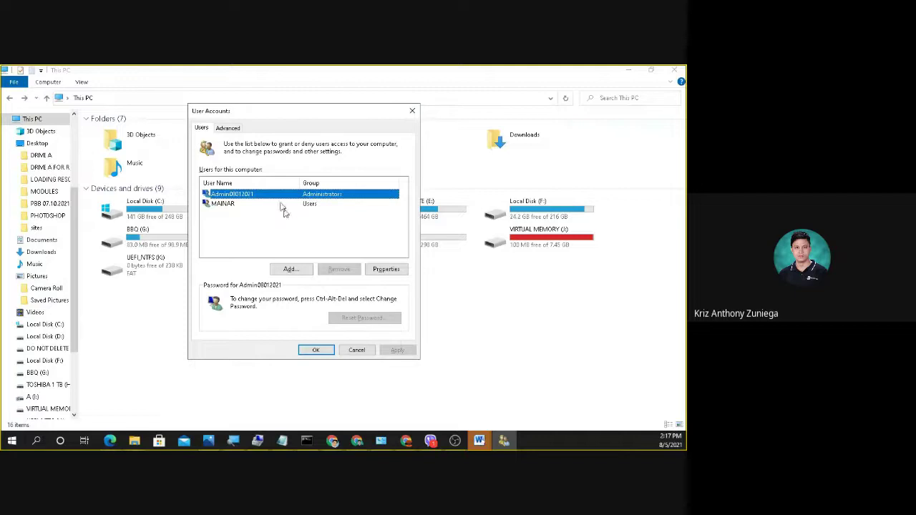
pyautogui.click(225, 208)
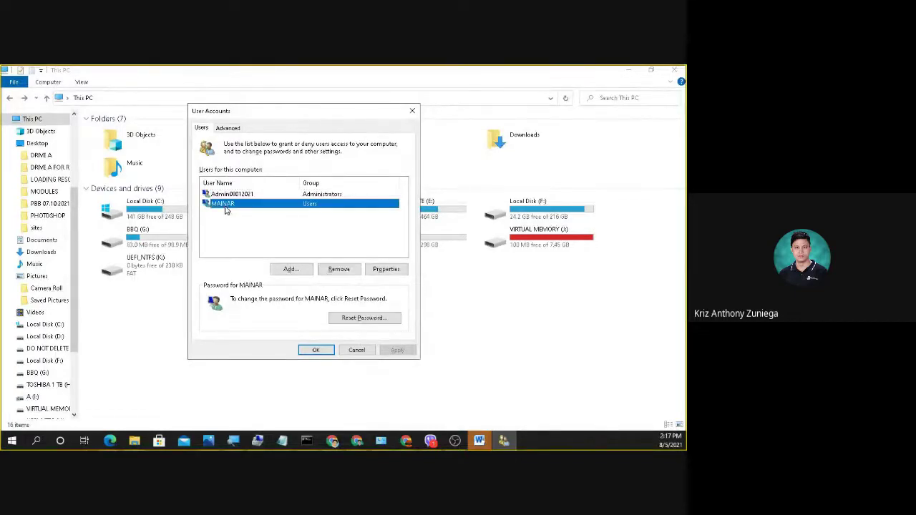
pyautogui.click(347, 270)
pyautogui.click(383, 301)
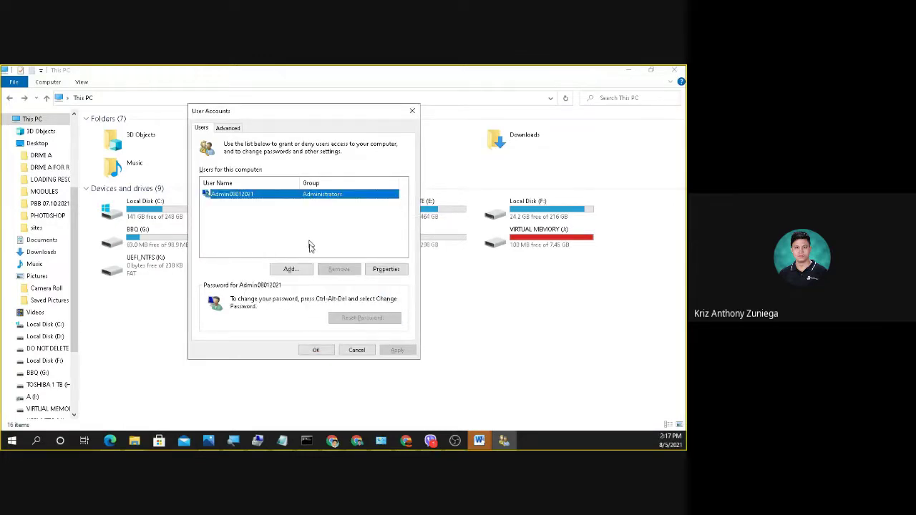
pyautogui.click(319, 350)
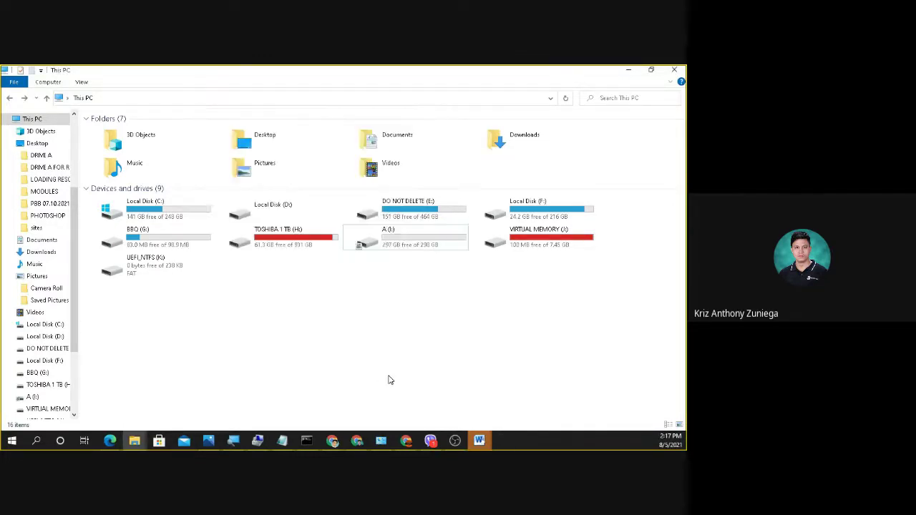
# Refresh This PC, minimize File Explorer, and bring the ITE 292 Classroom stream forward.
pyautogui.rightClick(348, 326)
pyautogui.click(373, 252)
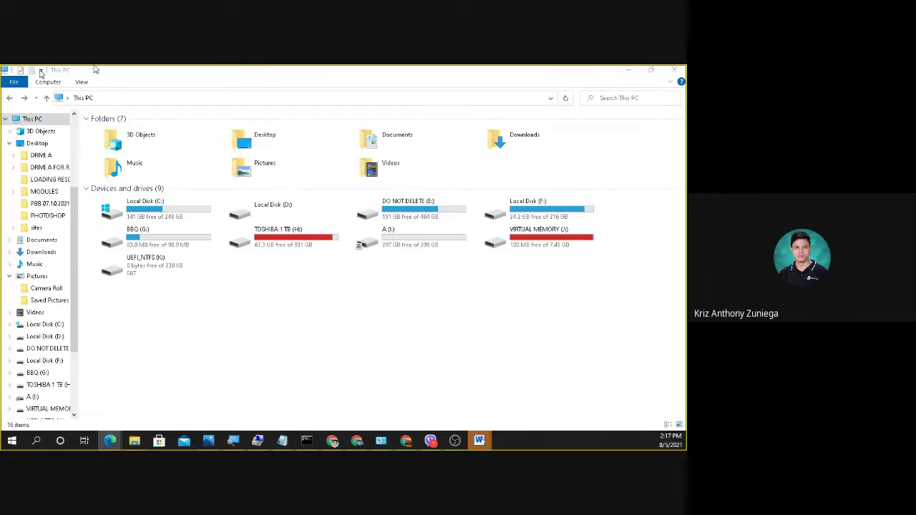
pyautogui.click(629, 70)
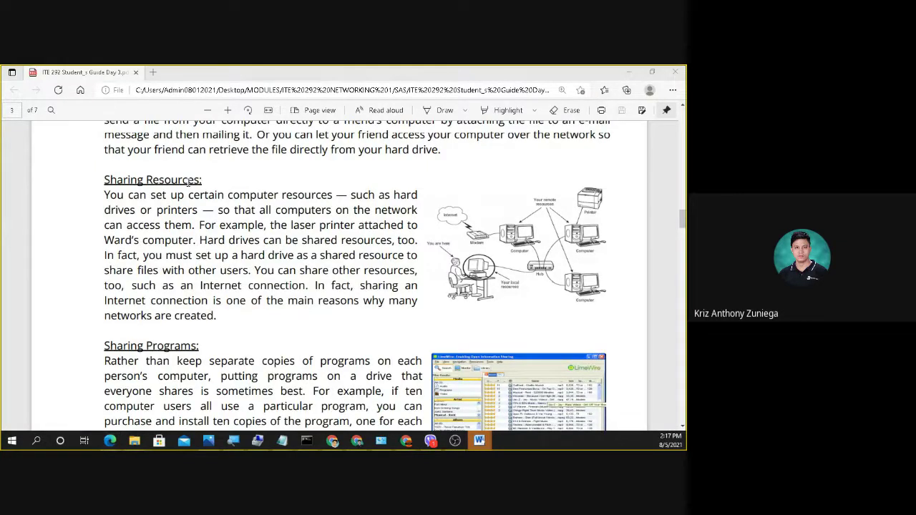
pyautogui.hotkey('alt', 'Tab')
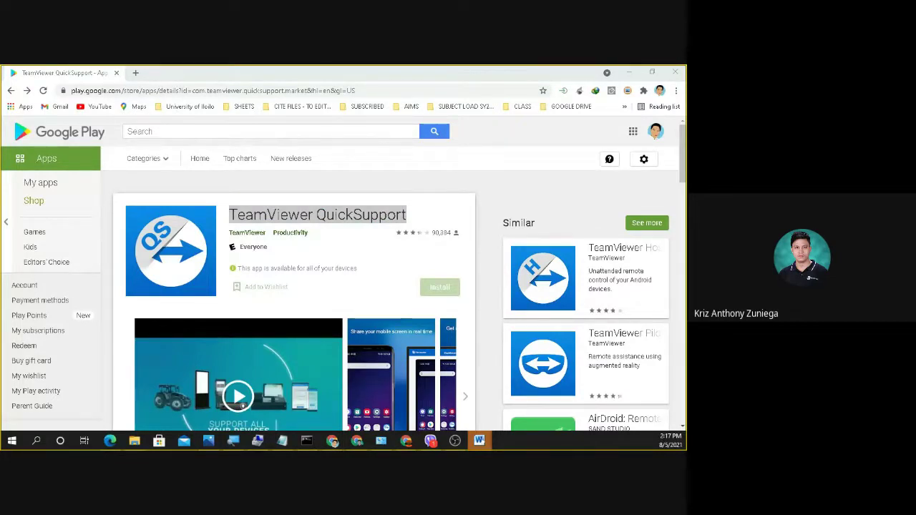
pyautogui.hotkey('alt', 'Tab')
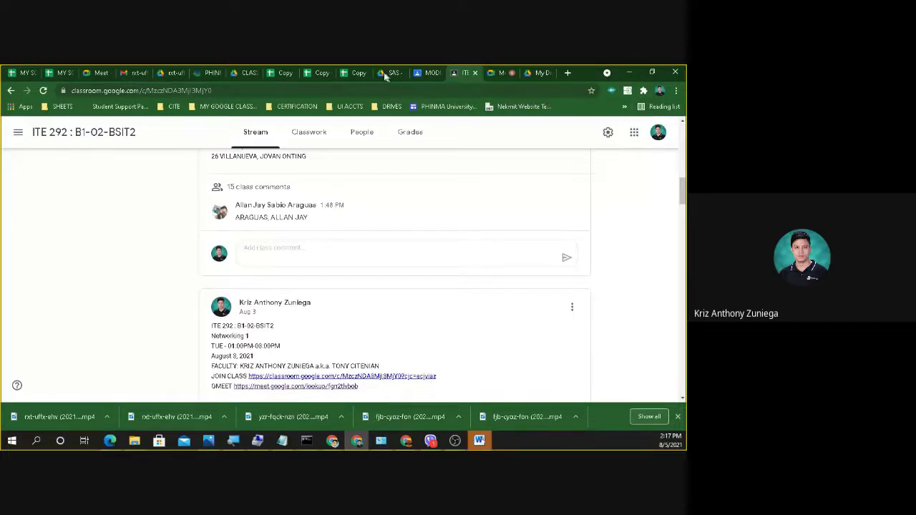
# View the recording notification email in Gmail, return to the inbox, then go to Google Drive.
pyautogui.click(135, 75)
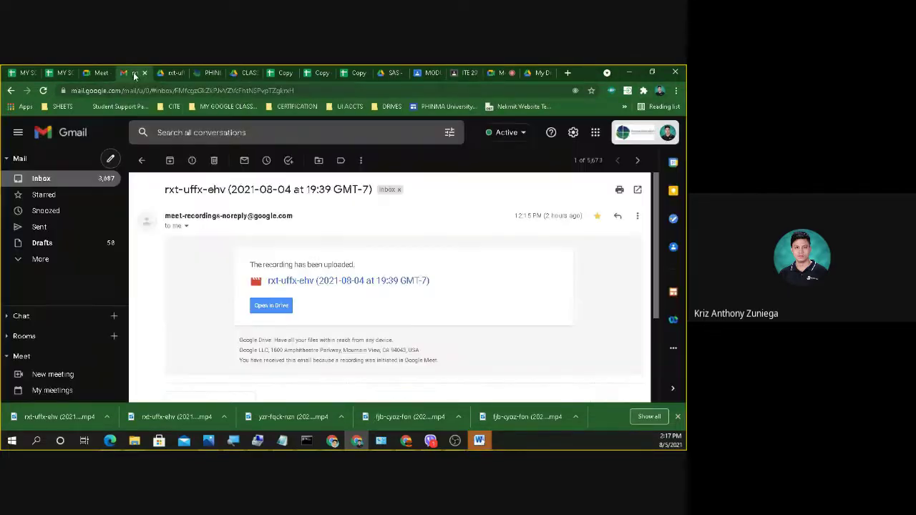
pyautogui.click(64, 179)
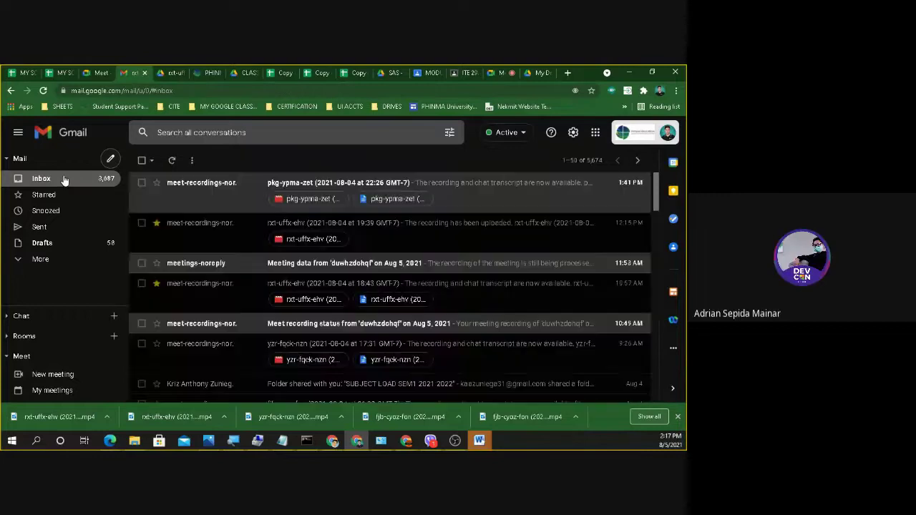
pyautogui.scroll(-1, 301, 287)
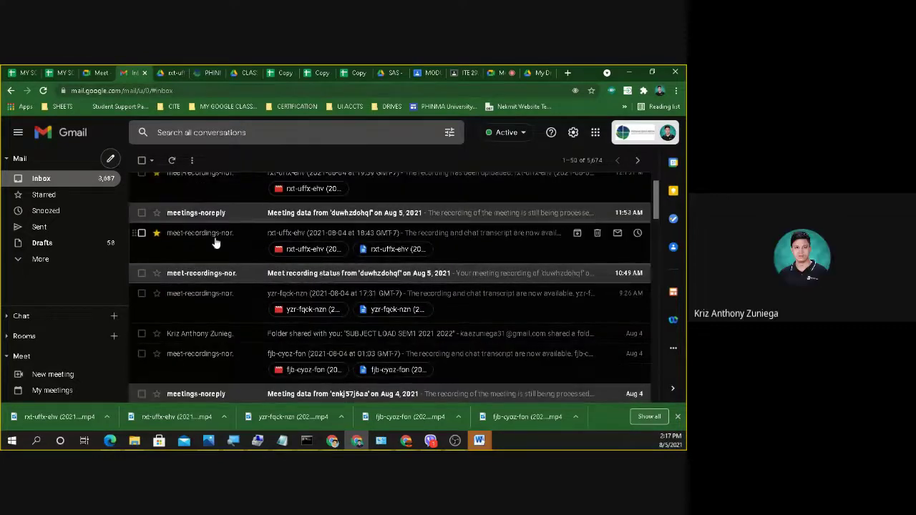
pyautogui.click(215, 242)
pyautogui.scroll(-2, 545, 241)
pyautogui.click(256, 361)
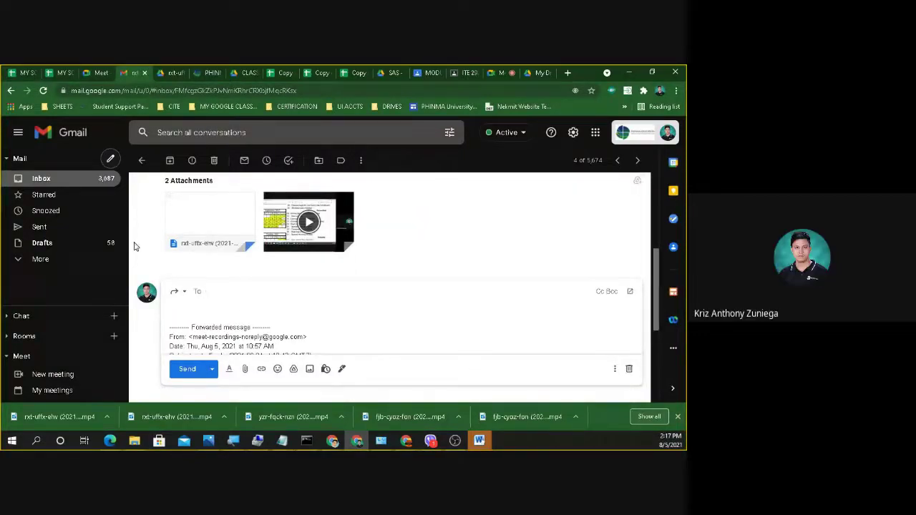
pyautogui.click(11, 91)
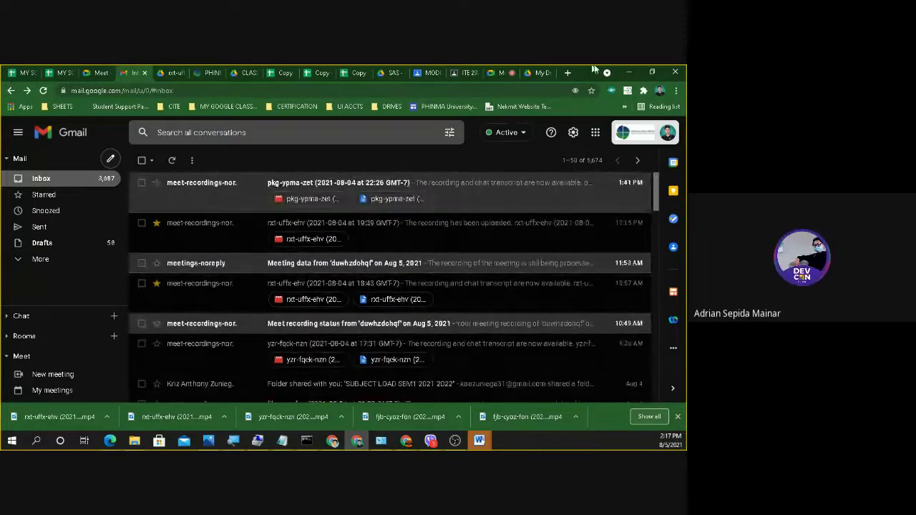
pyautogui.click(542, 75)
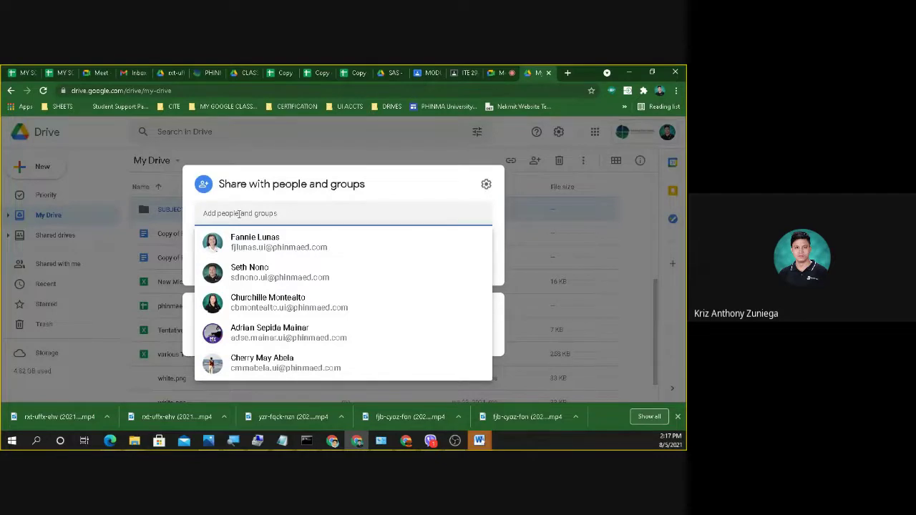
# Search for the student by full name and add them as a recipient of SUBJECT LOADING.
pyautogui.moveTo(249, 214); pyautogui.dragTo(202, 214)
pyautogui.press('BackSpace')
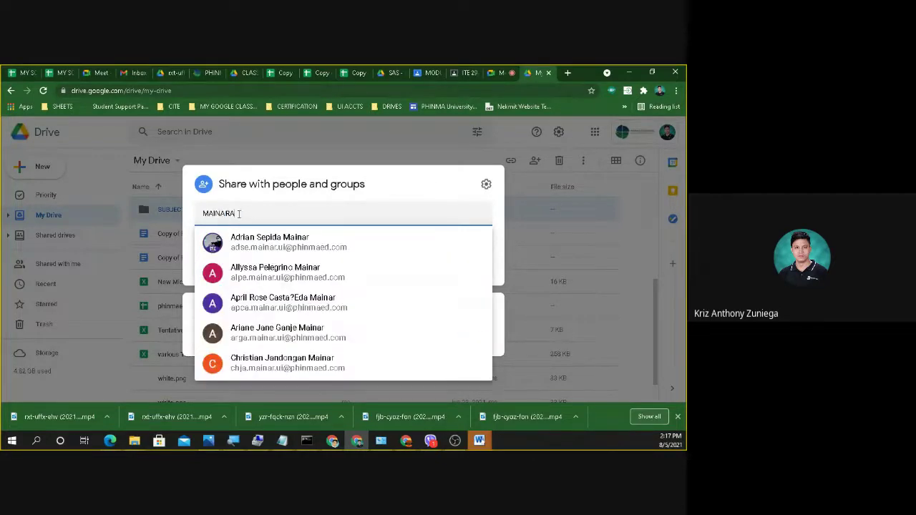
pyautogui.write('A')
pyautogui.hotkey('ctrl', 'z')
pyautogui.hotkey('ctrl', 'z')
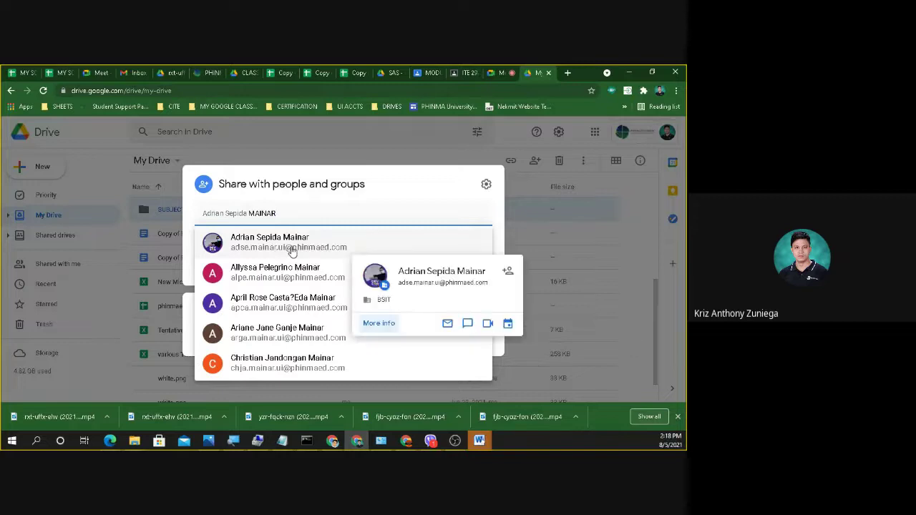
pyautogui.click(292, 247)
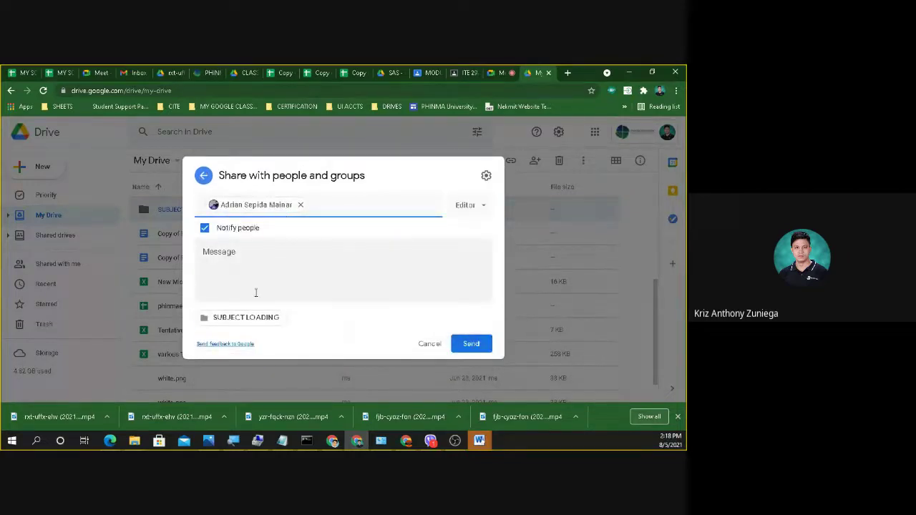
# Turn off Notify people and keep the student's access role as Editor.
pyautogui.click(205, 229)
pyautogui.click(471, 241)
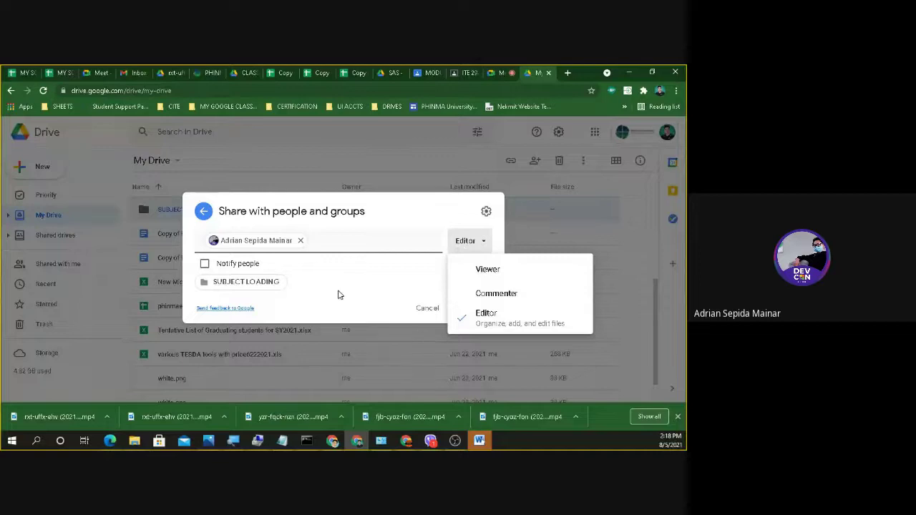
pyautogui.click(345, 268)
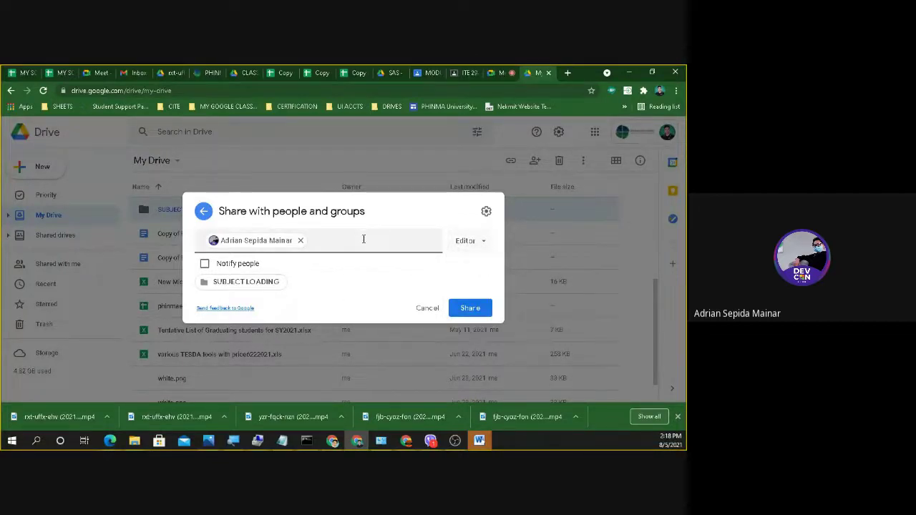
pyautogui.click(362, 239)
pyautogui.click(409, 216)
# Cancel the share and discard the unsaved changes, returning to My Drive.
pyautogui.click(424, 308)
pyautogui.click(421, 308)
pyautogui.click(421, 309)
pyautogui.click(385, 276)
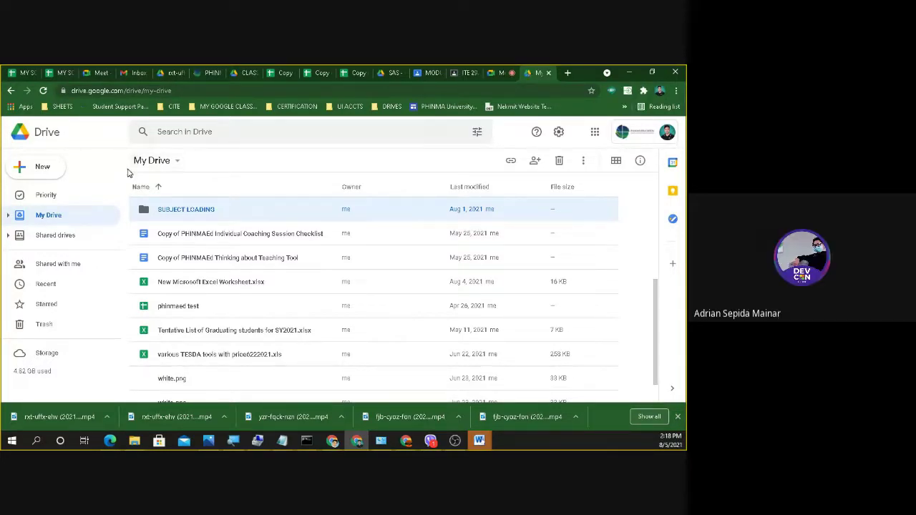
# View Shared drives, then scroll the ITE 292 Student's Guide PDF down to Exercise 1.
pyautogui.click(55, 239)
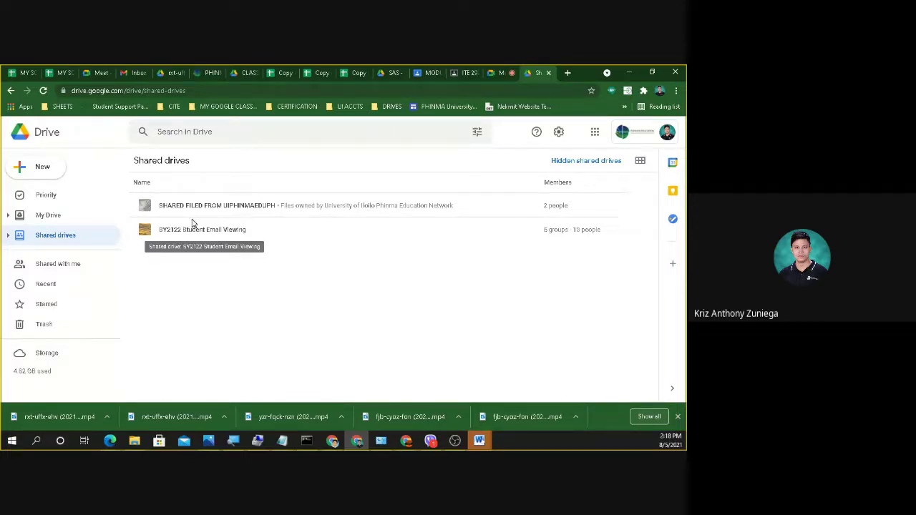
pyautogui.hotkey('alt', 'Tab')
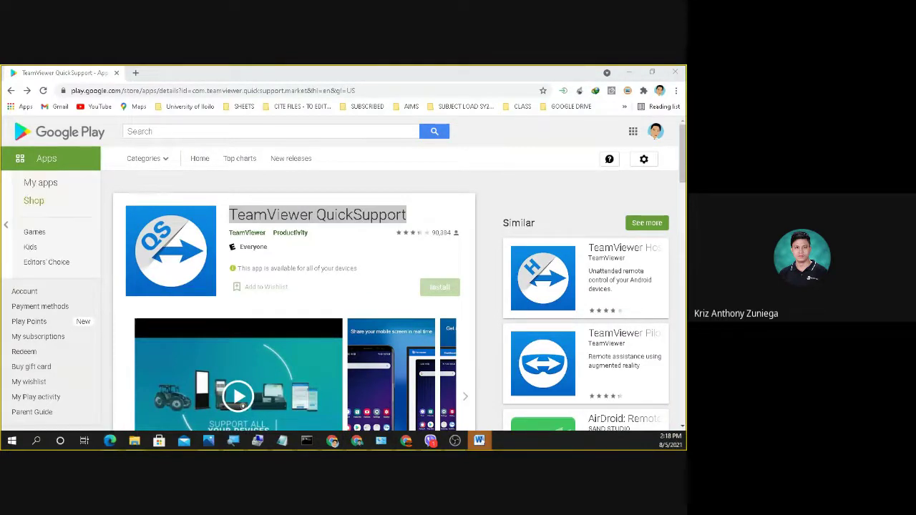
pyautogui.hotkey('alt', 'Tab')
pyautogui.scroll(-2, 107, 263)
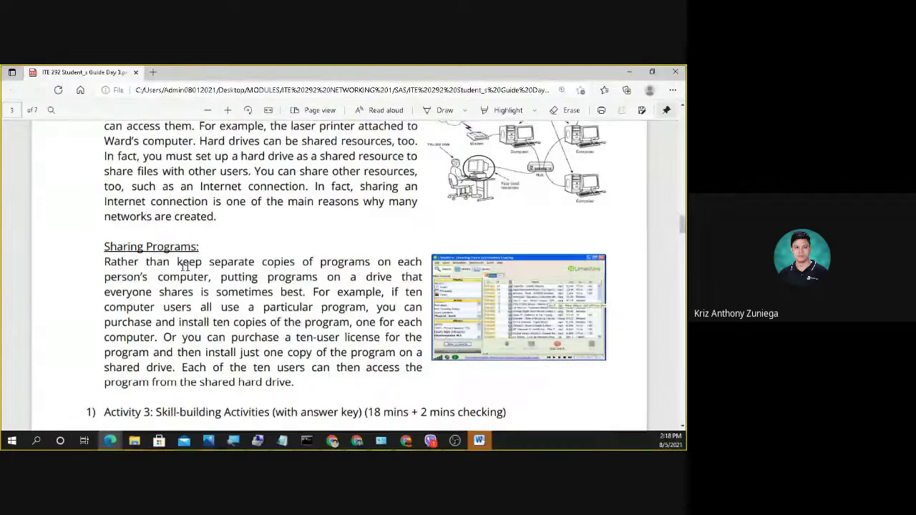
pyautogui.scroll(-1, 341, 276)
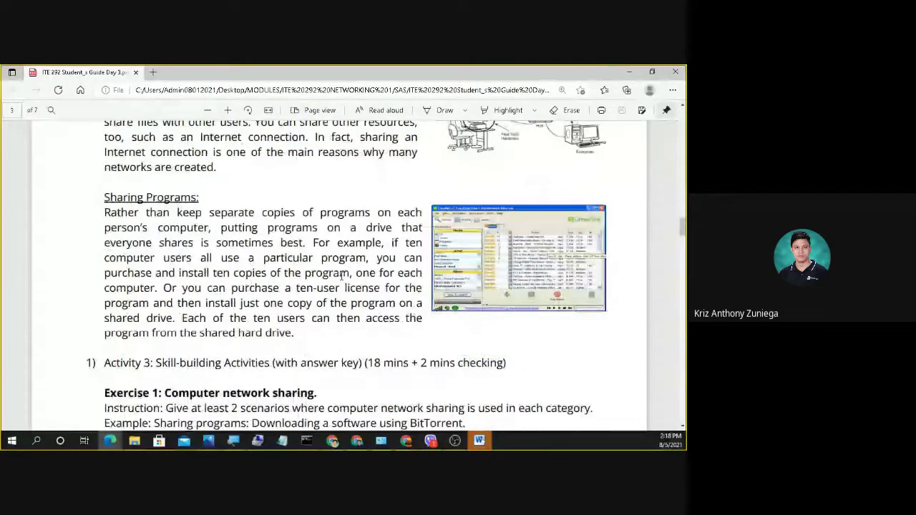